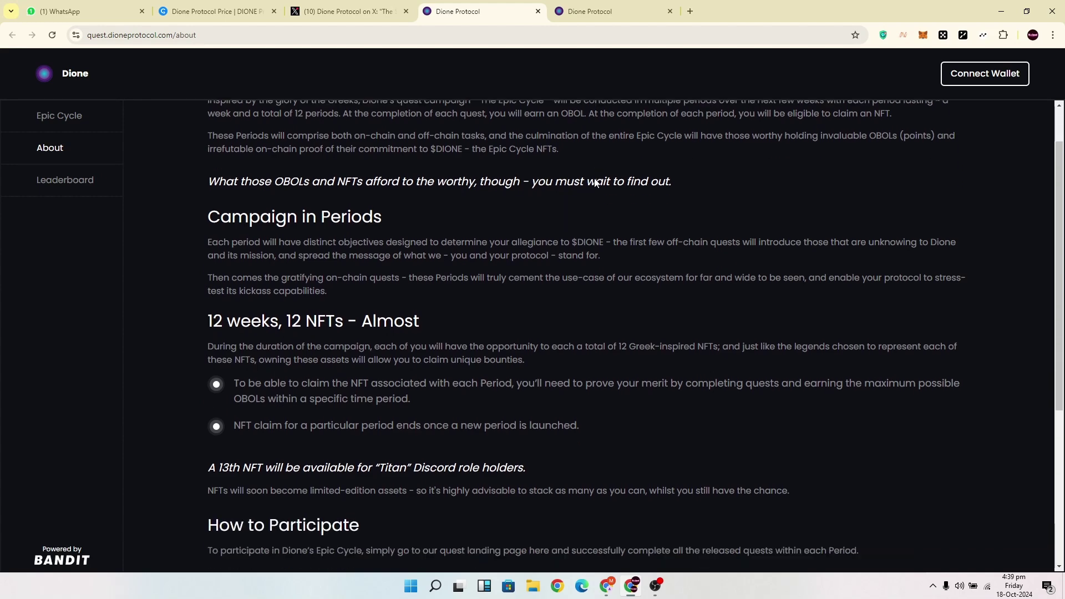
pyautogui.scroll(2, 595, 178)
pyautogui.scroll(-5, 441, 318)
pyautogui.scroll(3, 466, 312)
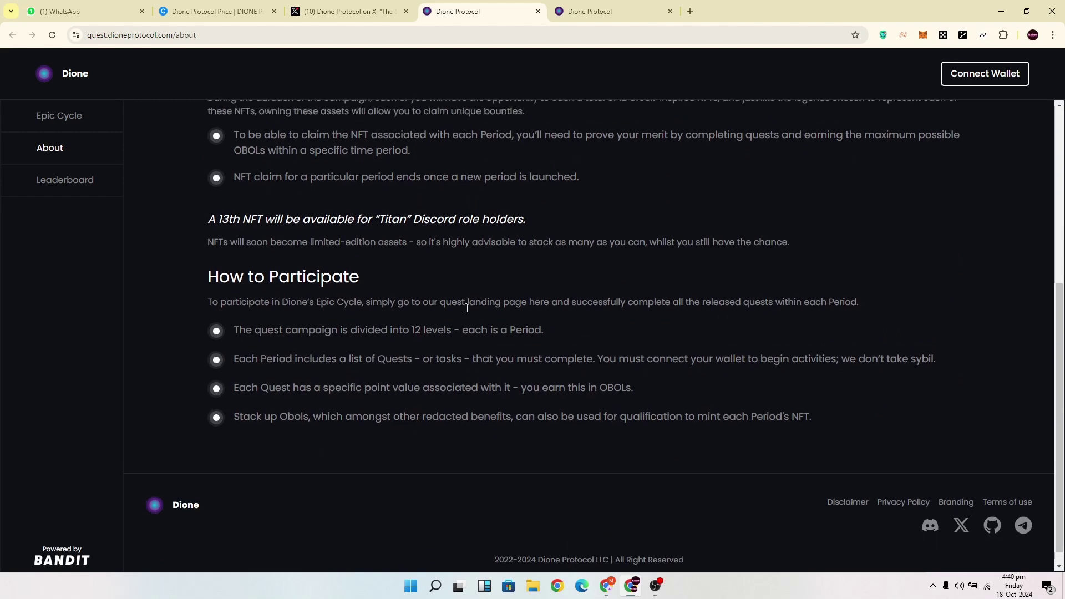
pyautogui.scroll(1, 466, 312)
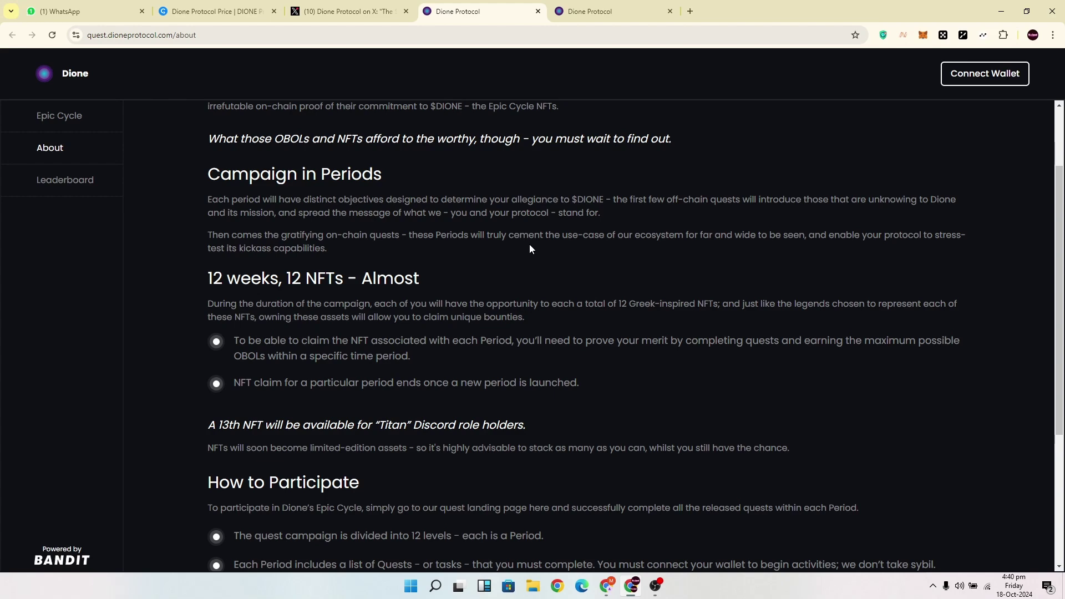
pyautogui.scroll(2, 532, 260)
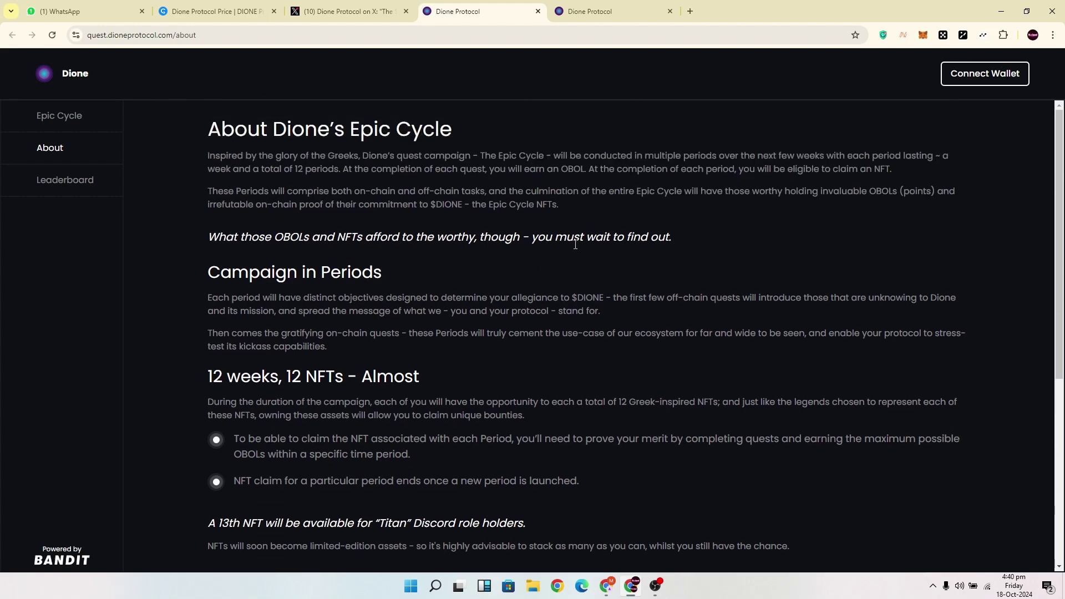
# Connect the OKX wallet on the Epic Cycle quest page.
pyautogui.click(577, 17)
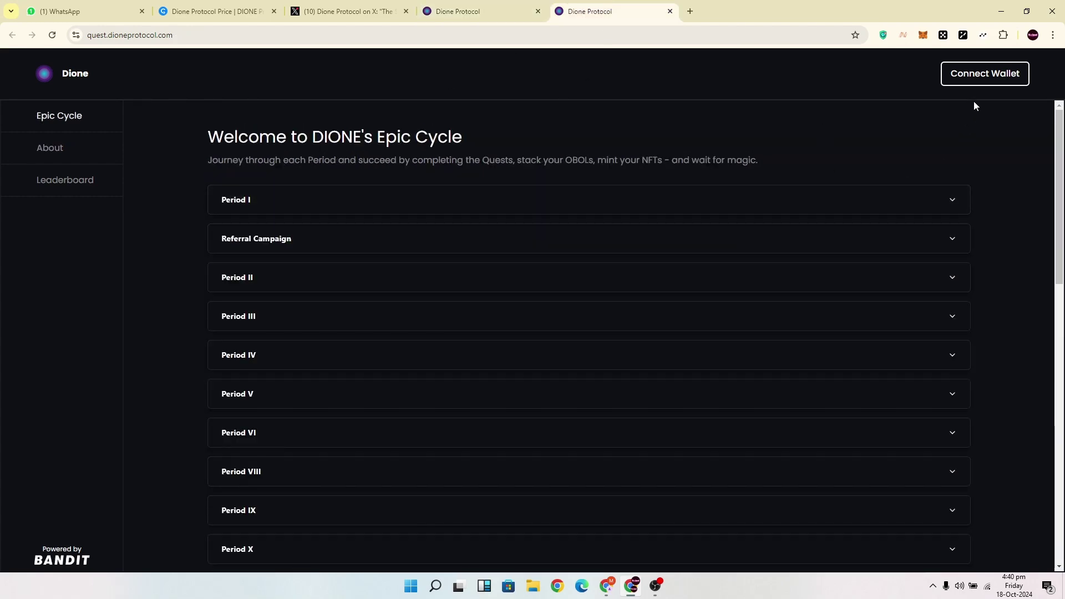
pyautogui.click(989, 79)
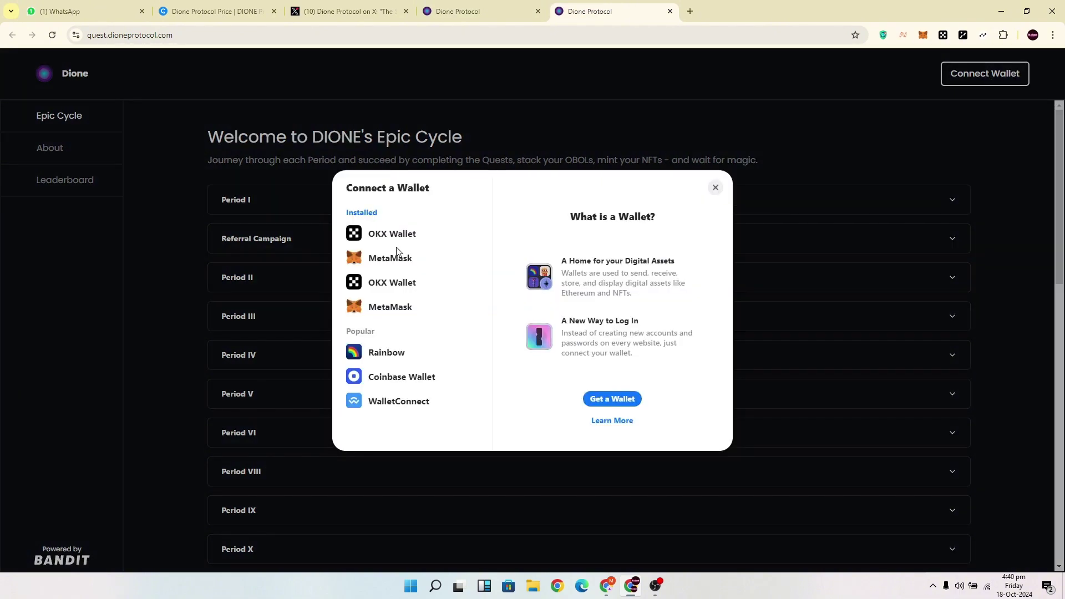
pyautogui.click(399, 253)
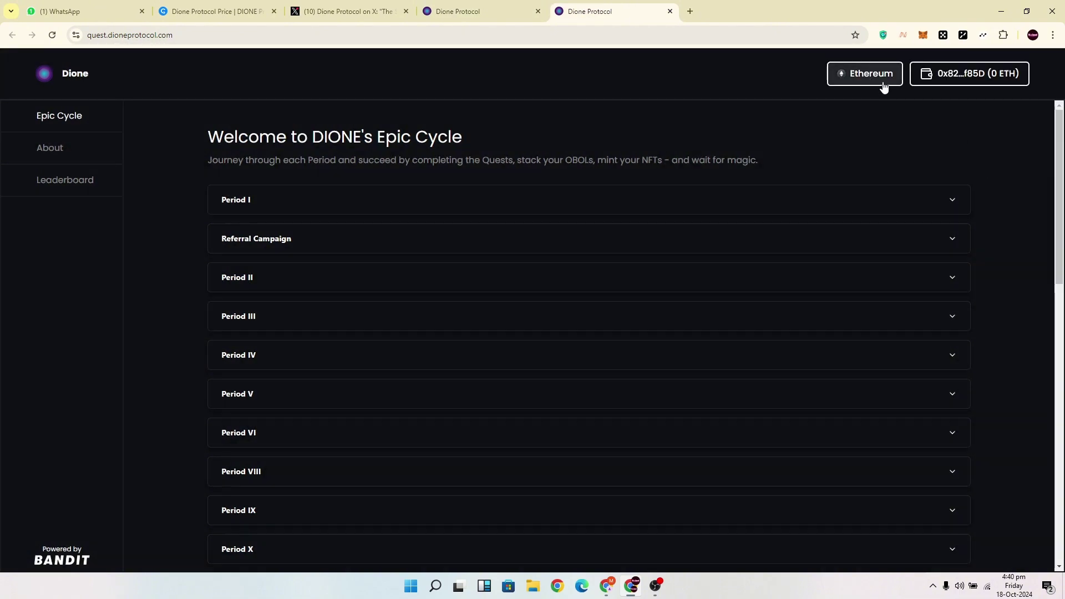
# Expand Period I and browse its quests, including Join our X Family and Claim OBOLs.
pyautogui.click(712, 202)
pyautogui.click(273, 204)
pyautogui.scroll(-1, 276, 204)
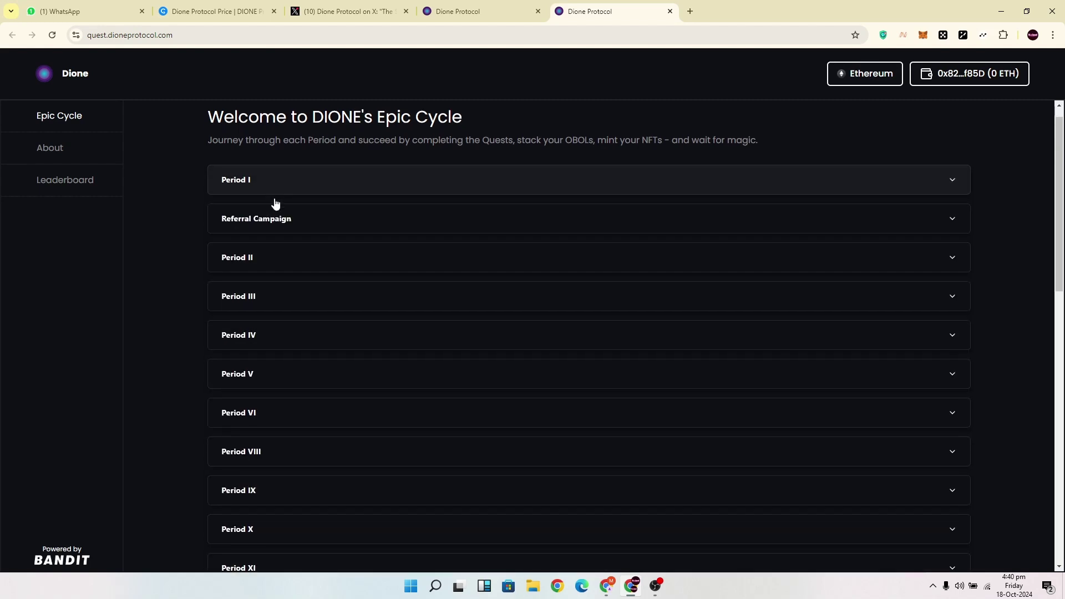
pyautogui.scroll(-3, 274, 203)
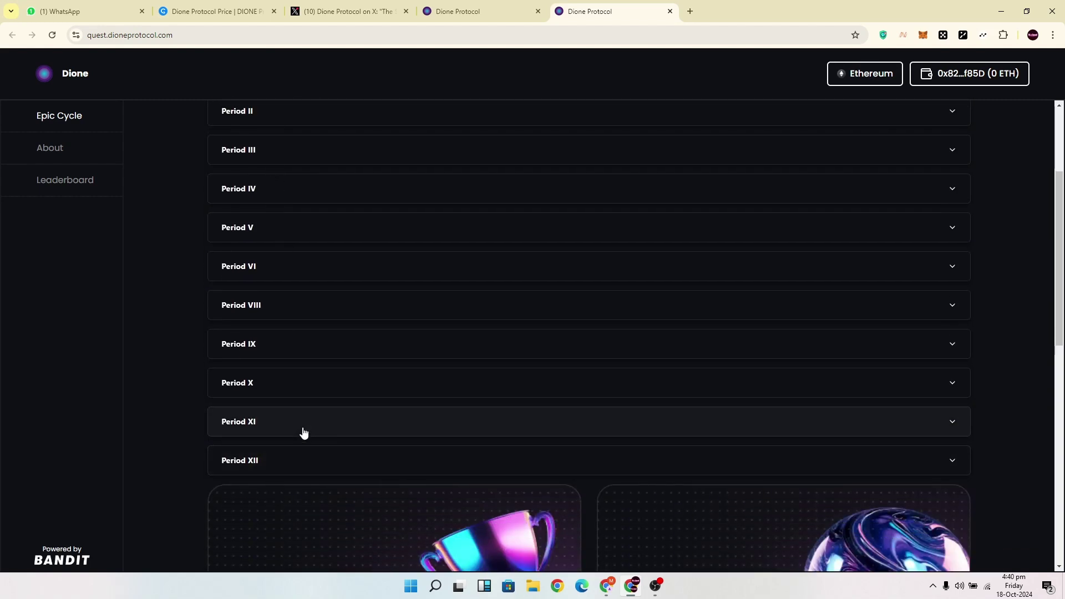
pyautogui.scroll(3, 303, 432)
pyautogui.click(304, 200)
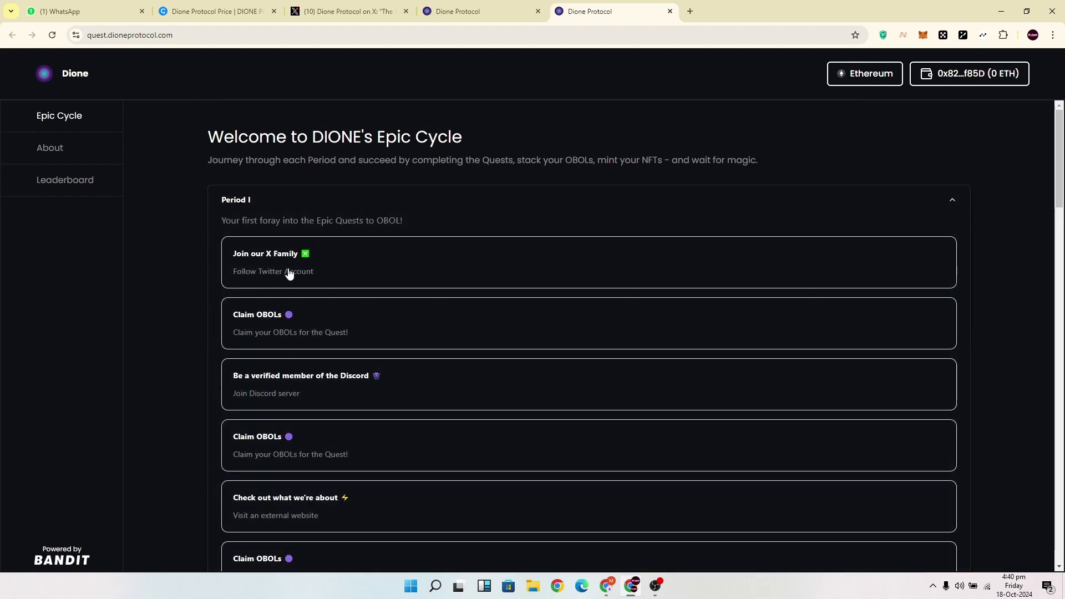
pyautogui.scroll(-1, 289, 273)
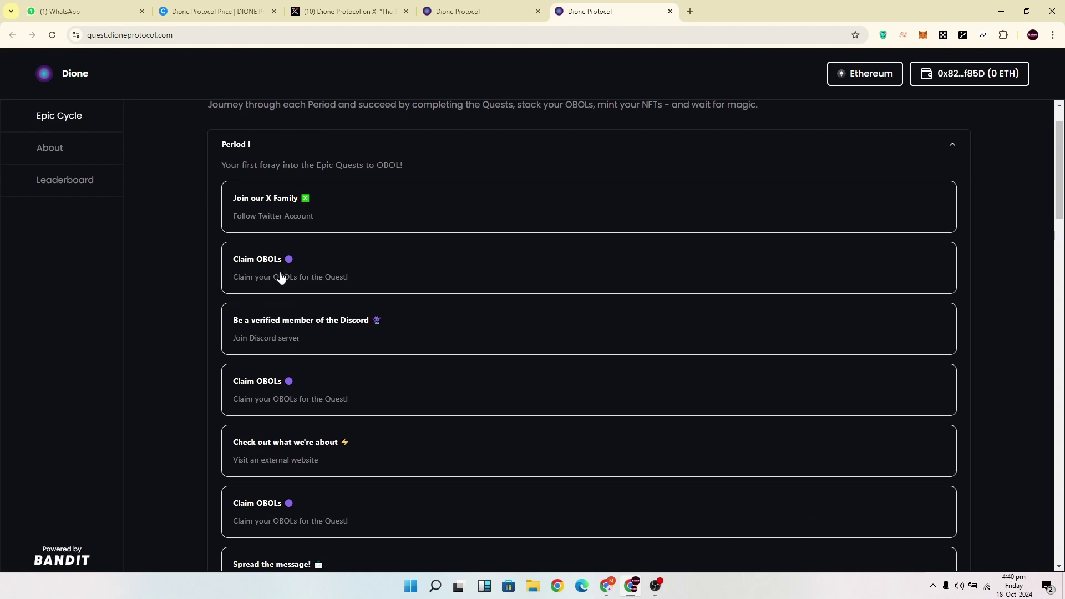
pyautogui.scroll(-1, 363, 333)
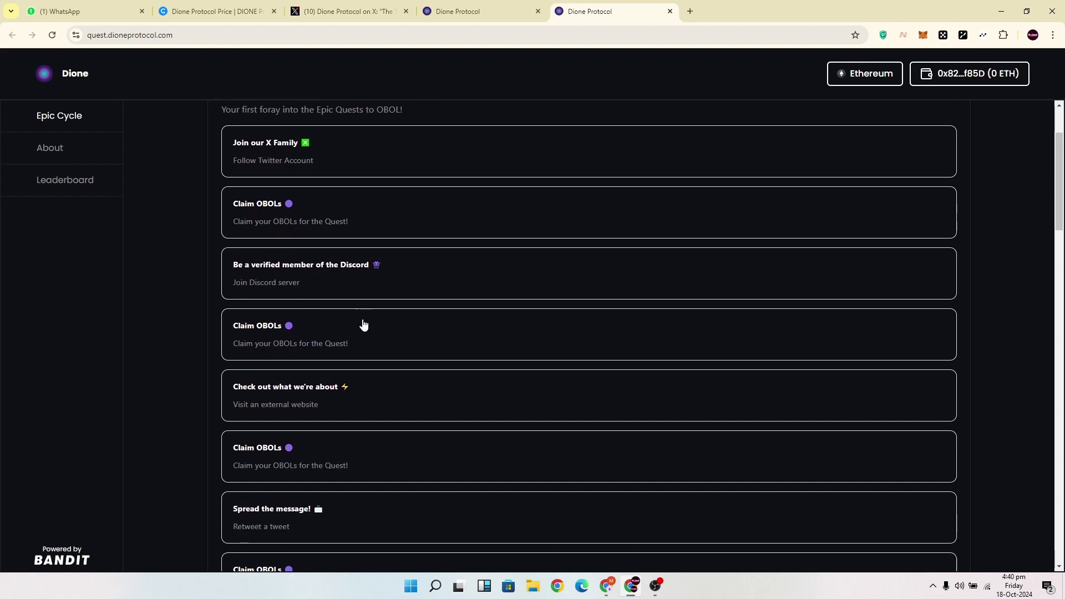
pyautogui.scroll(-1, 319, 334)
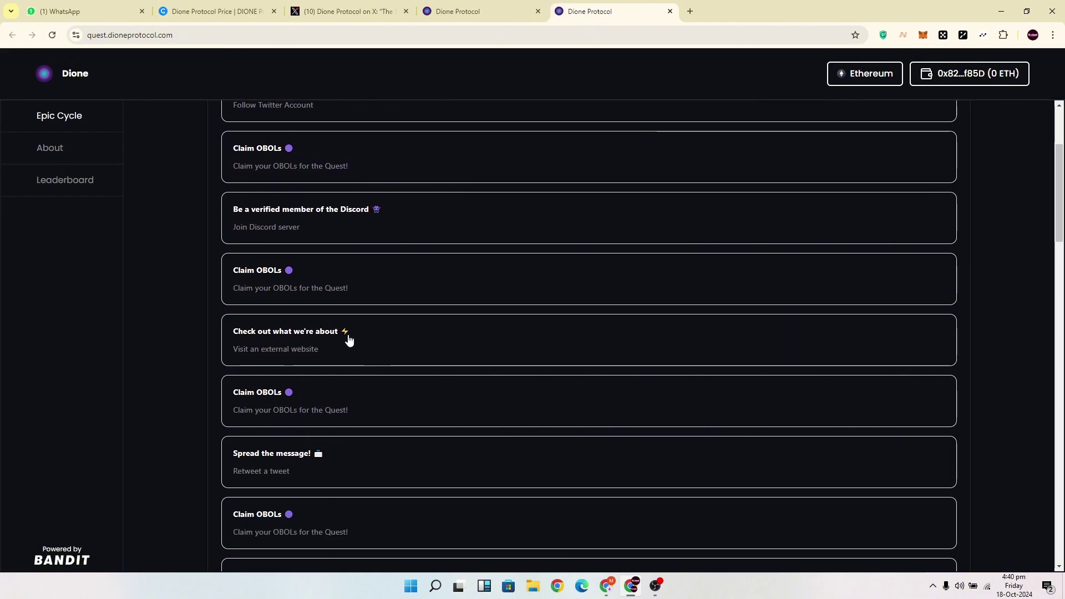
pyautogui.scroll(-1, 350, 340)
pyautogui.scroll(-1, 314, 405)
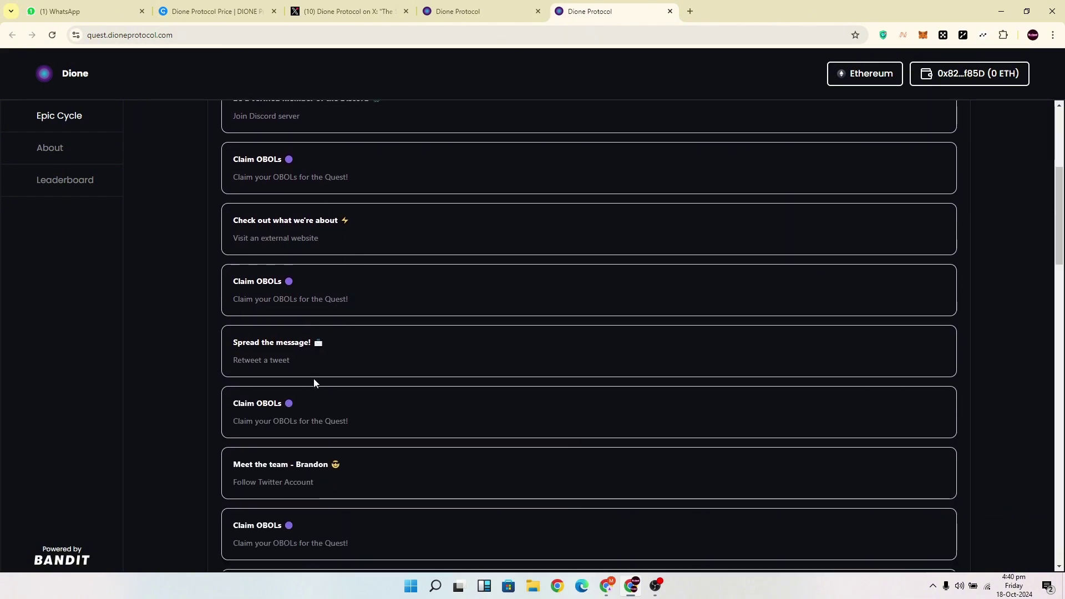
pyautogui.scroll(-1, 305, 384)
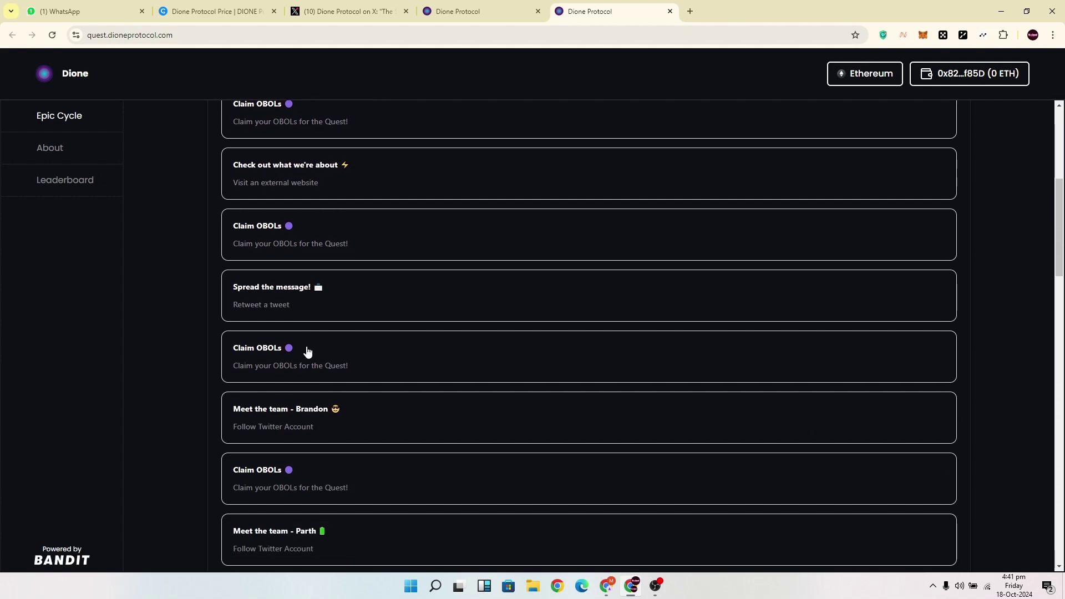
pyautogui.scroll(-1, 389, 351)
pyautogui.scroll(6, 388, 352)
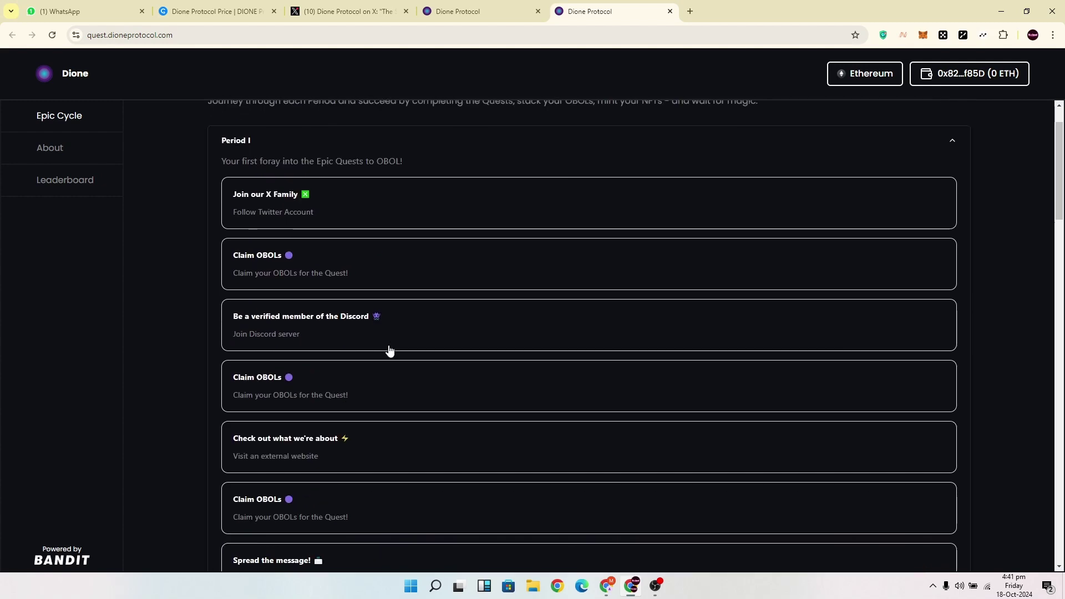
pyautogui.scroll(1, 378, 204)
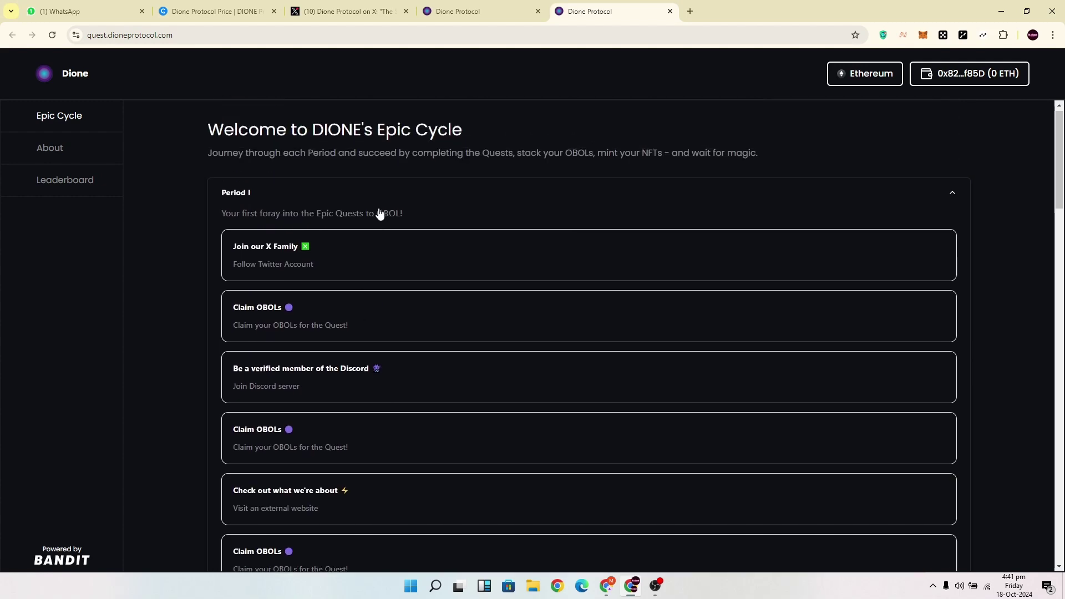
# Open the Join our X Family quest and approve the wallet signature in OKX.
pyautogui.click(376, 261)
pyautogui.click(535, 344)
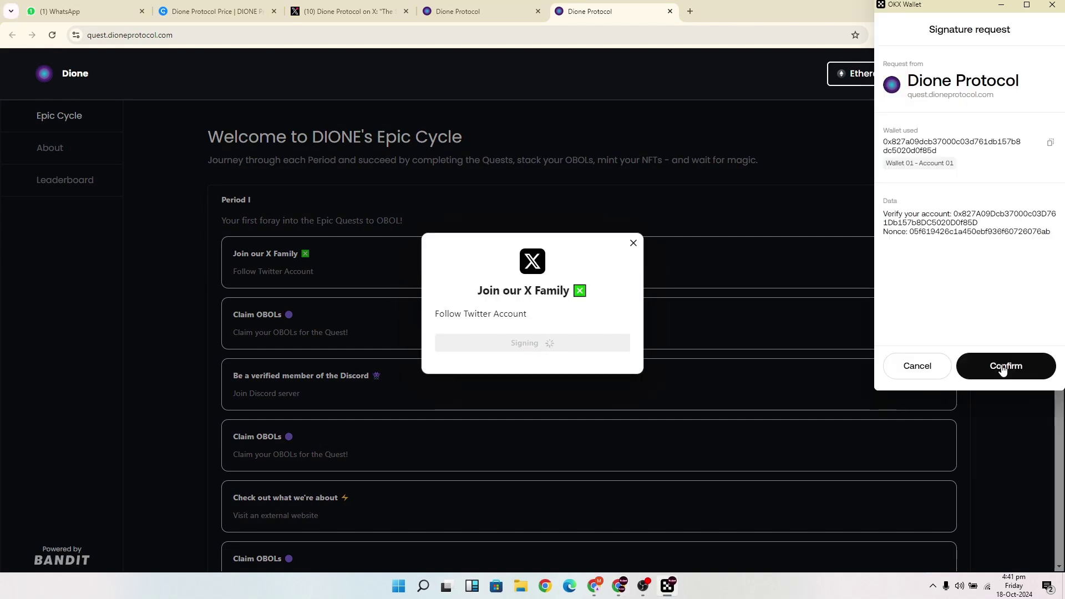
pyautogui.click(1001, 365)
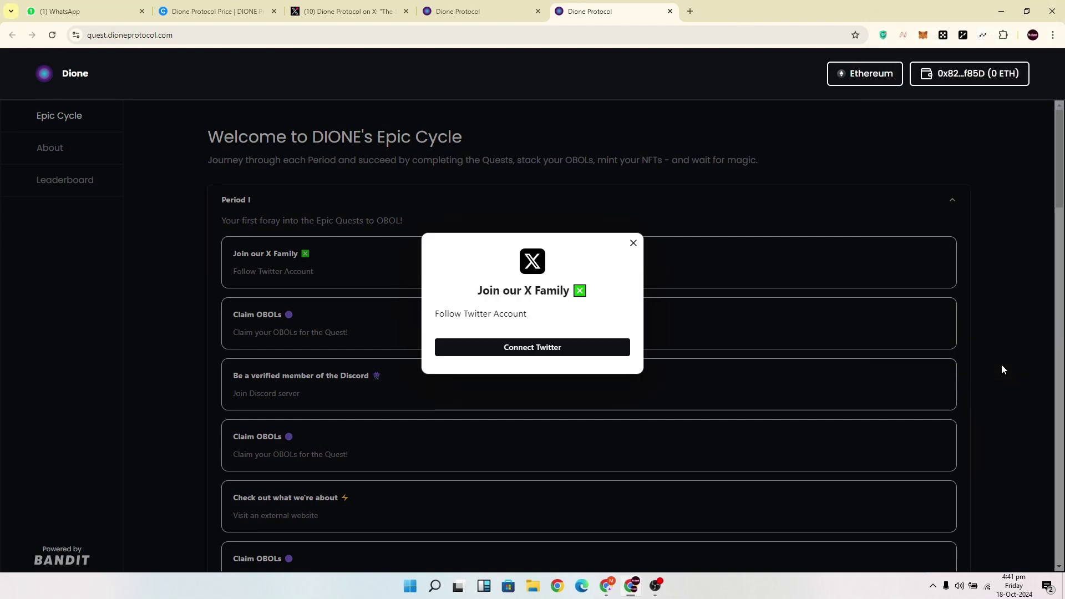
# Connect Twitter by posting the prefilled verification tweet on X.
pyautogui.click(536, 348)
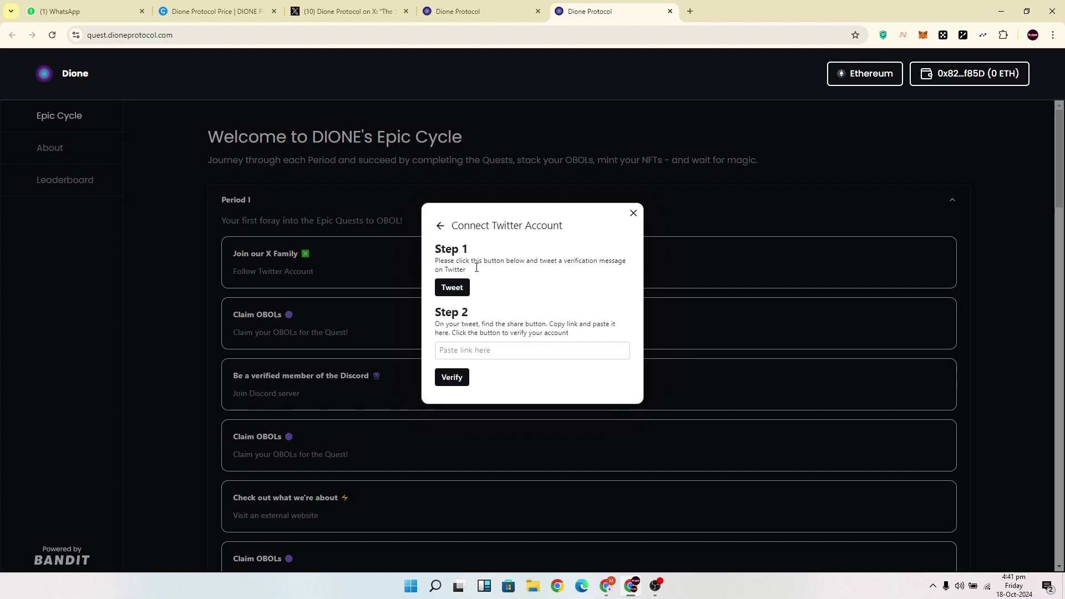
pyautogui.click(456, 294)
pyautogui.click(667, 311)
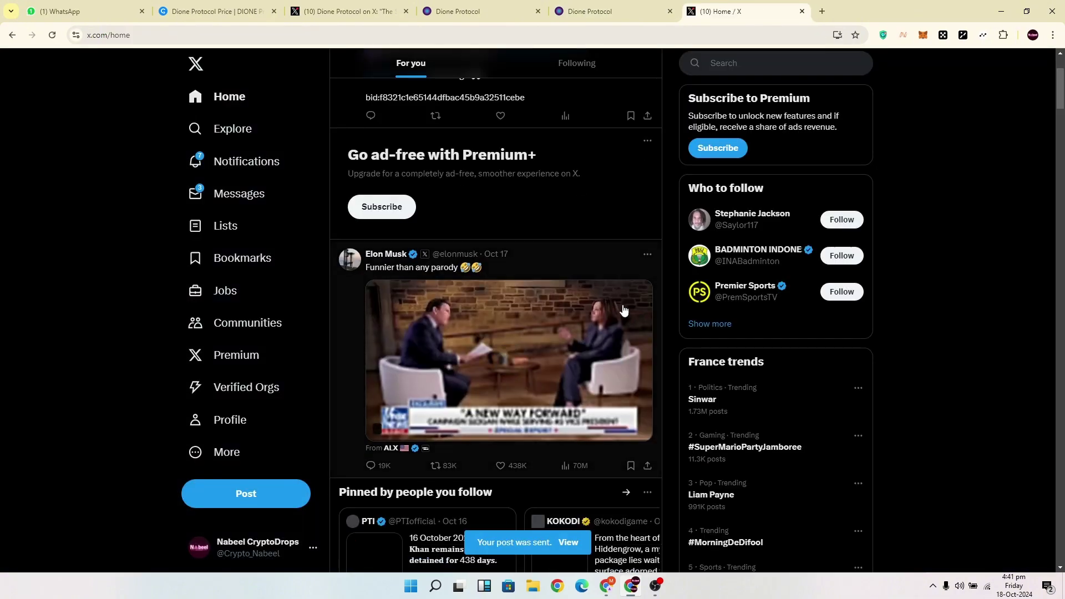
# Copy the link of the newest verification post from the X profile and return to Dione.
pyautogui.click(236, 421)
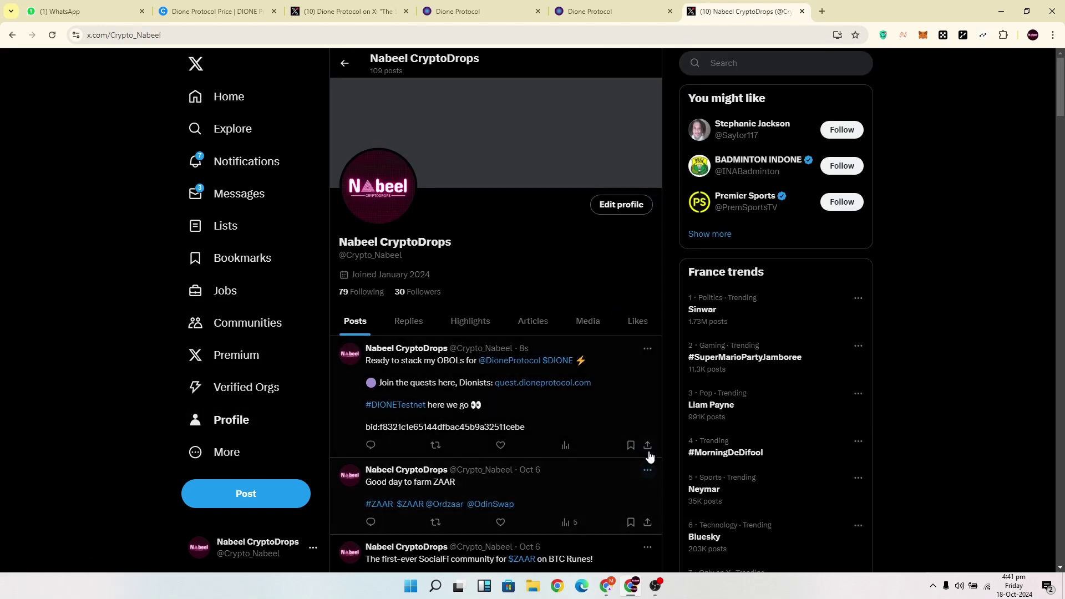
pyautogui.click(648, 445)
pyautogui.click(570, 452)
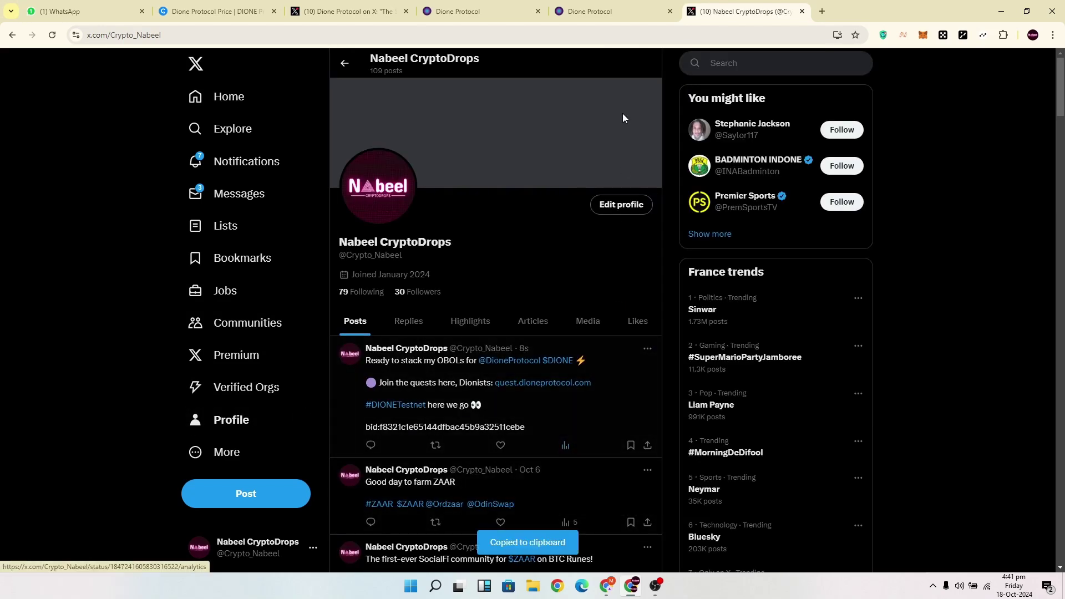
pyautogui.click(610, 11)
# Paste the copied post link into the quest and verify the X account.
pyautogui.click(481, 355)
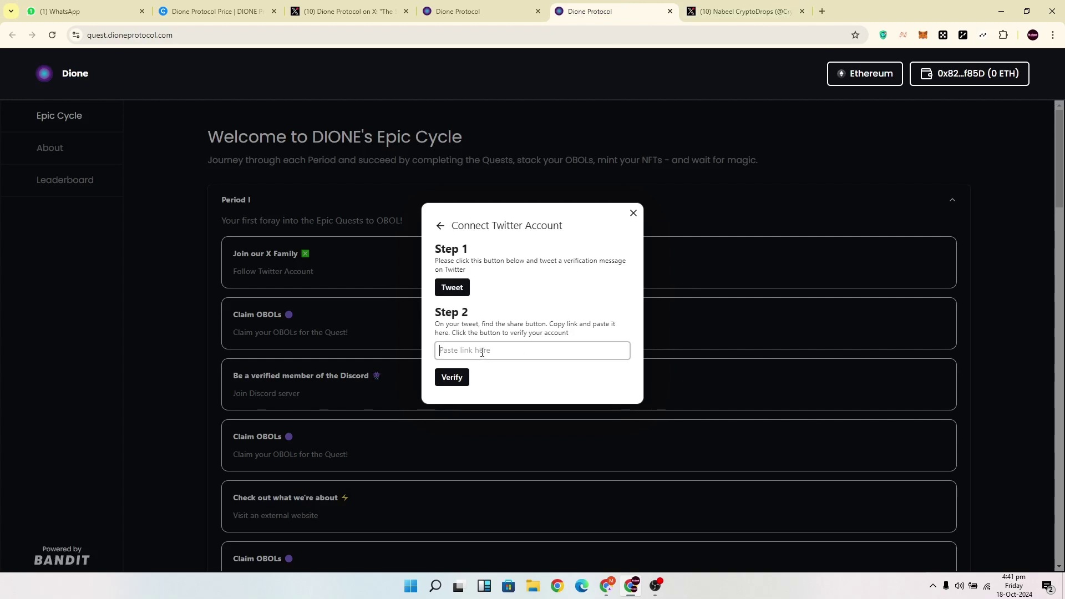
pyautogui.rightClick(482, 356)
pyautogui.click(533, 226)
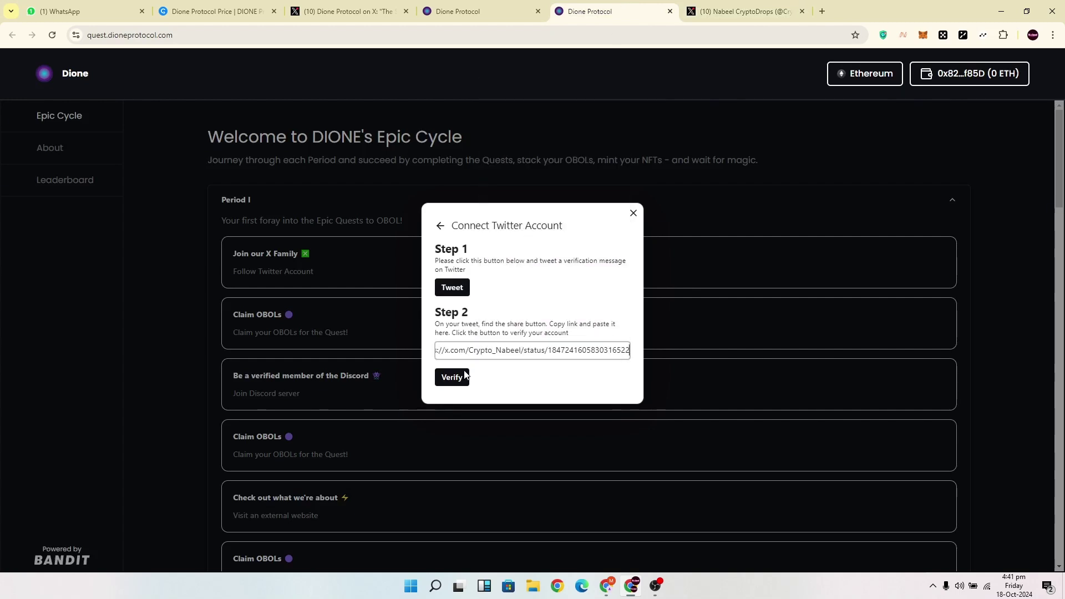
pyautogui.click(452, 381)
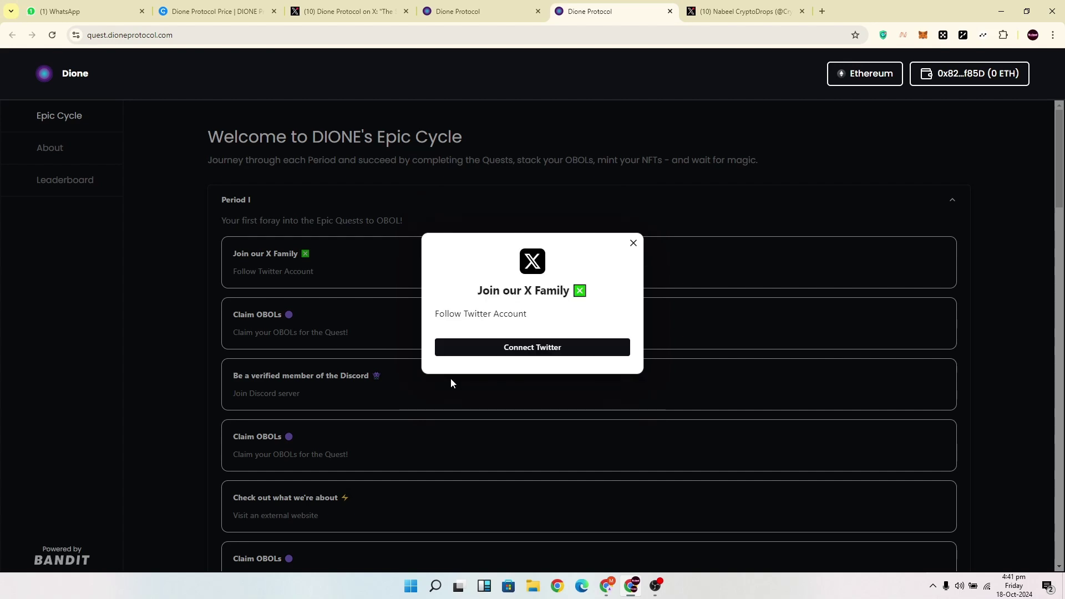
pyautogui.click(499, 352)
pyautogui.click(536, 329)
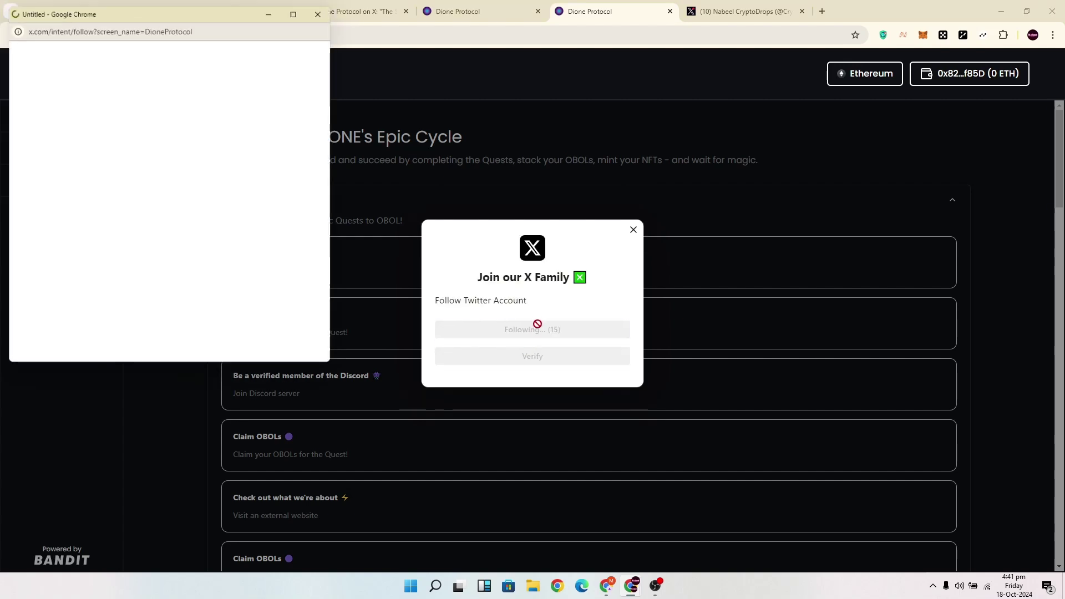
pyautogui.click(168, 220)
pyautogui.hotkey('ctrl', 'w')
pyautogui.click(544, 357)
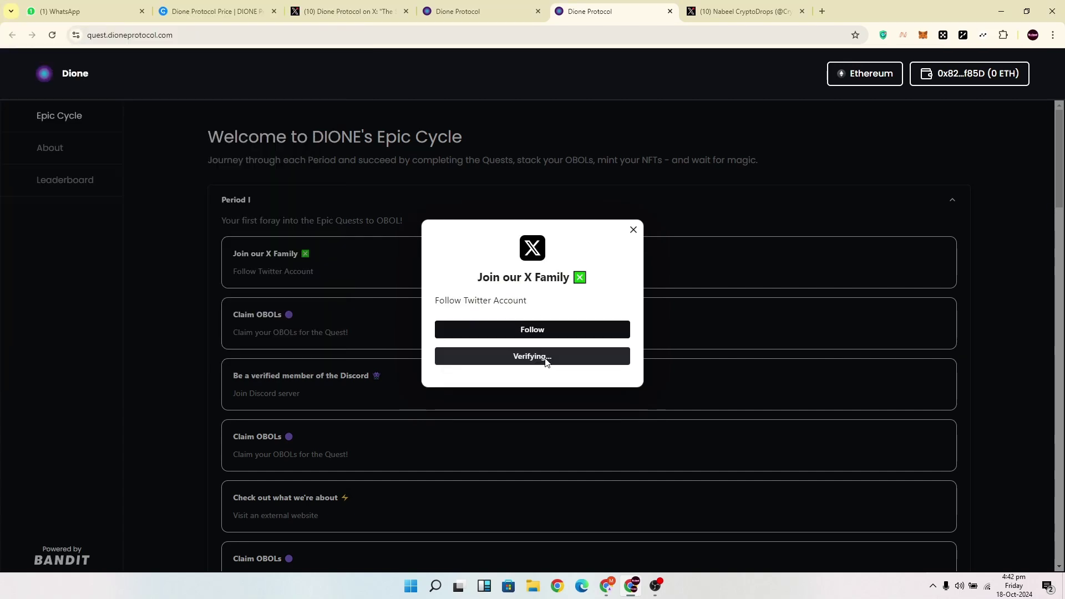
pyautogui.click(545, 359)
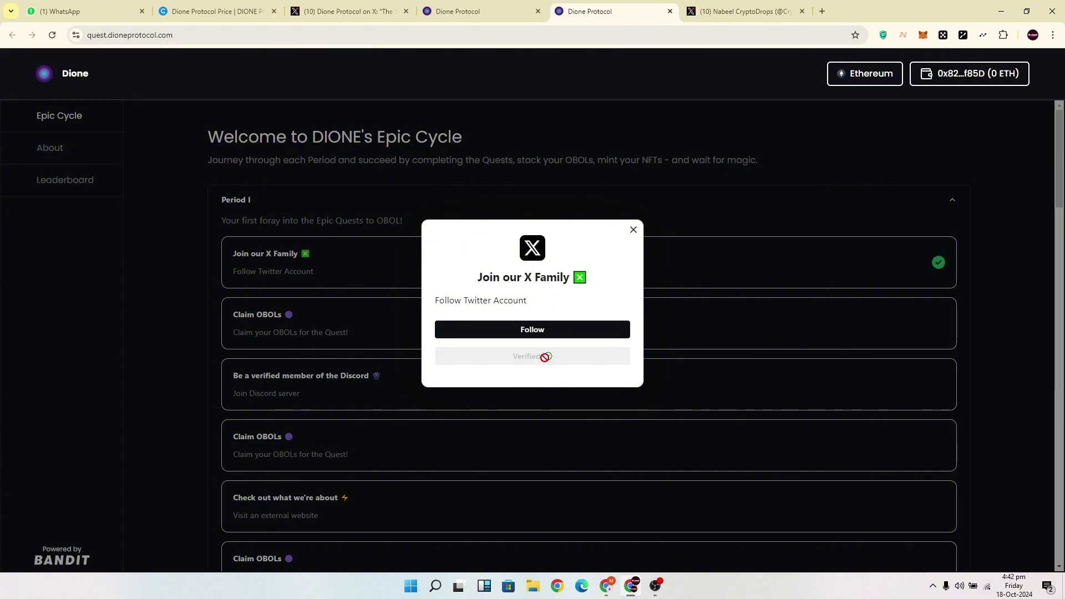
pyautogui.click(633, 230)
# Claim the 10 OBOLs reward from the Claim OBOLs quest.
pyautogui.click(341, 326)
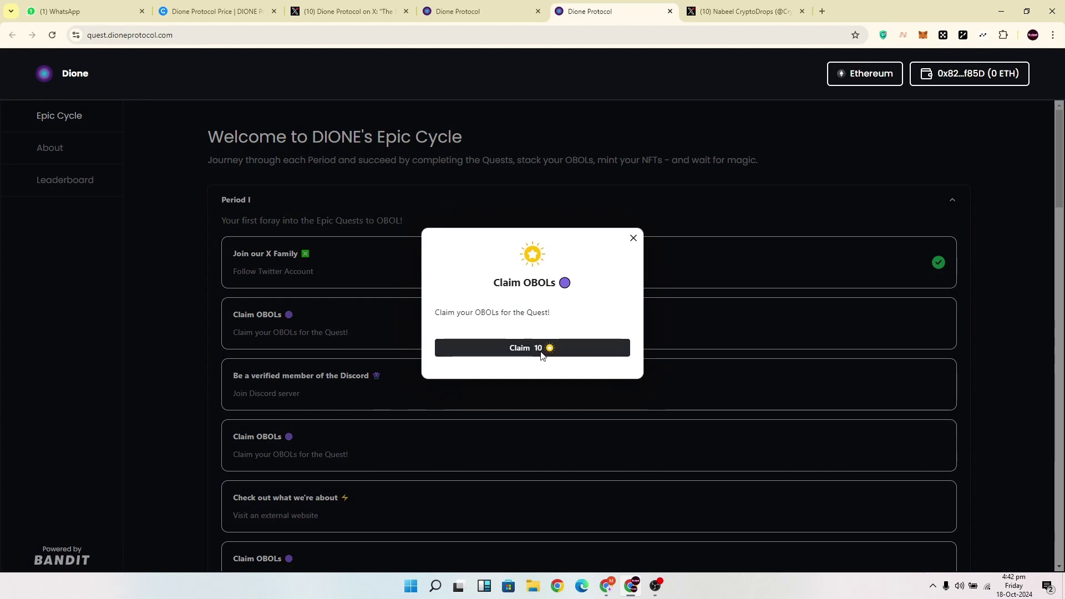
pyautogui.click(541, 354)
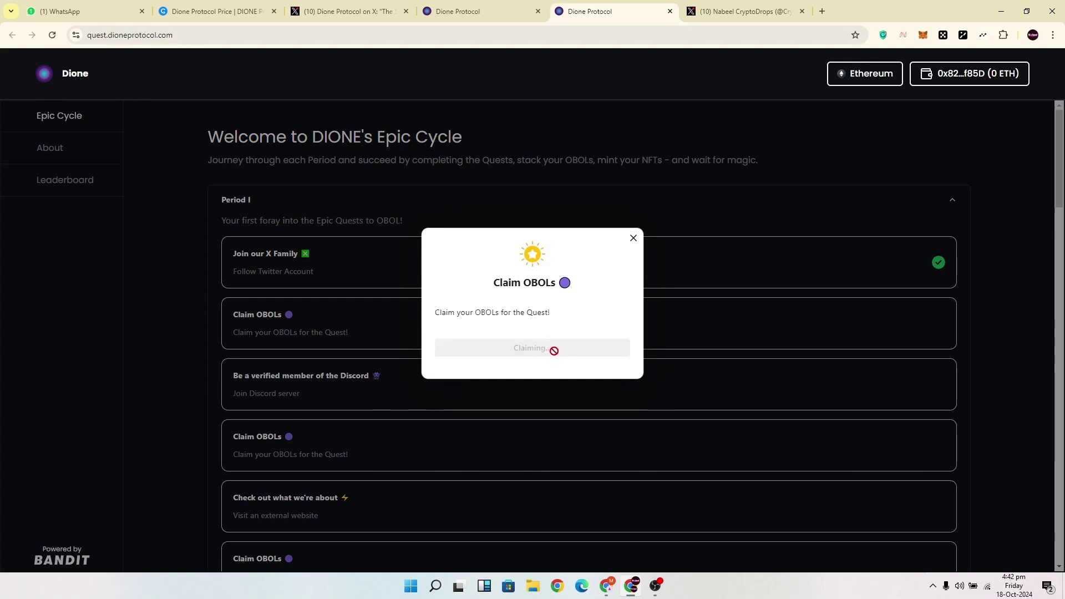
pyautogui.click(554, 350)
pyautogui.click(634, 239)
# Link a Discord account to the Discord membership quest by authorizing Bandit.
pyautogui.scroll(-2, 636, 244)
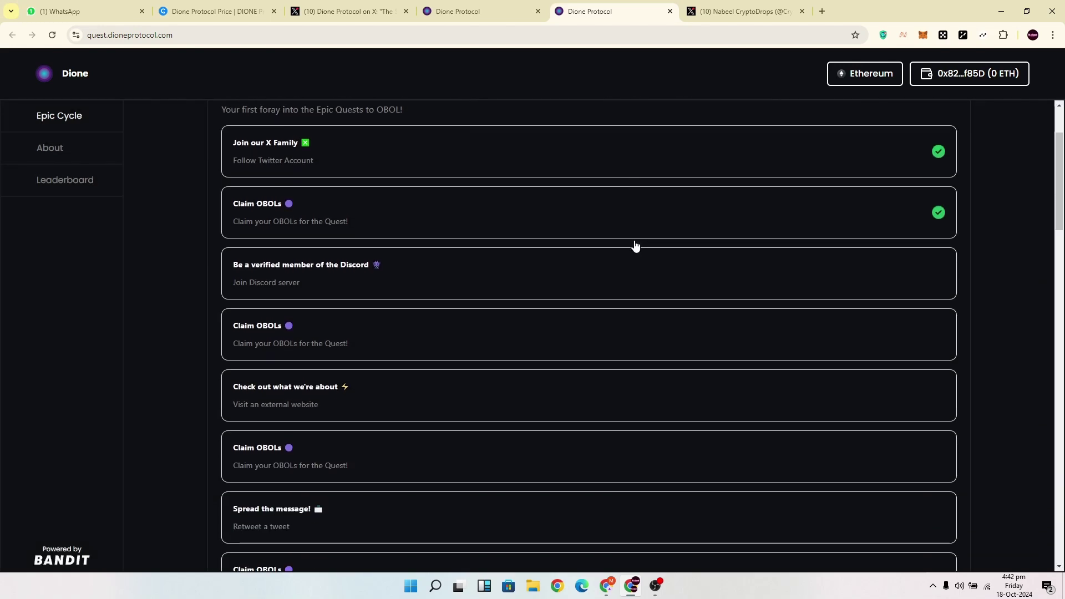
pyautogui.scroll(-1, 438, 310)
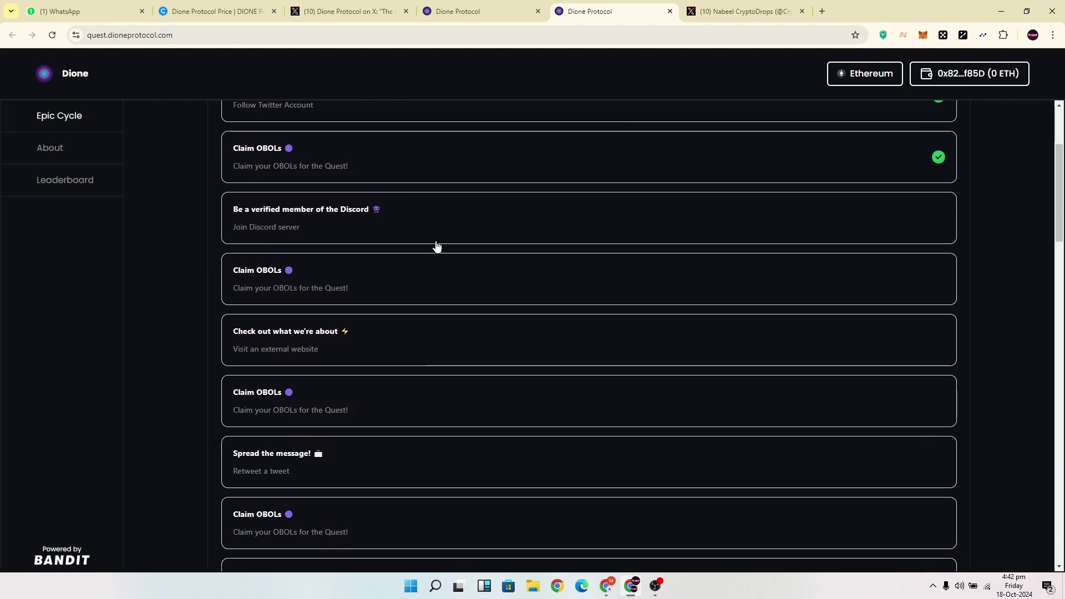
pyautogui.click(421, 211)
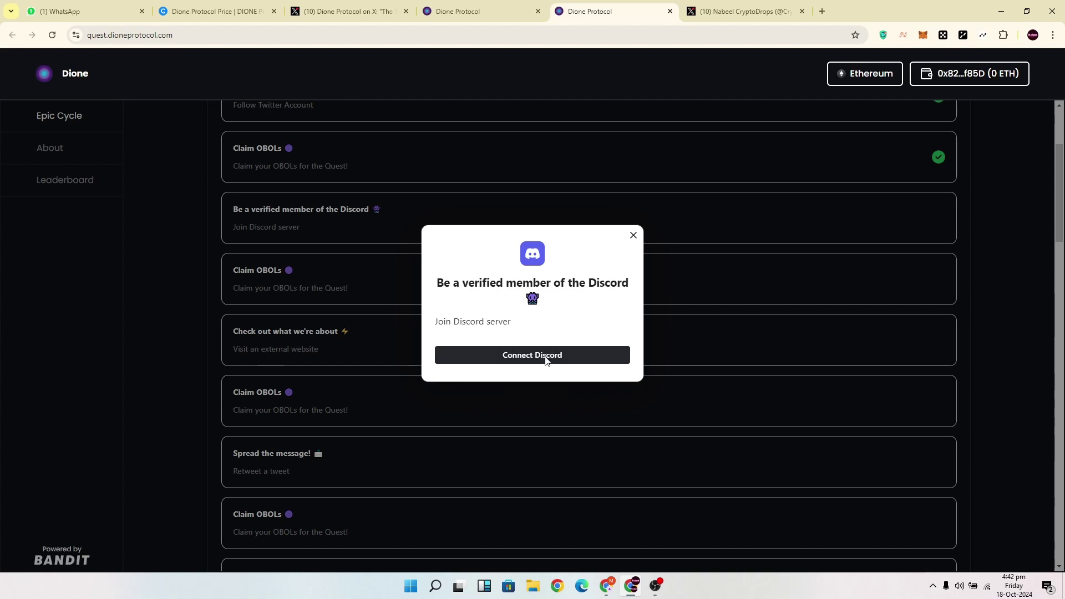
pyautogui.click(543, 356)
pyautogui.click(540, 314)
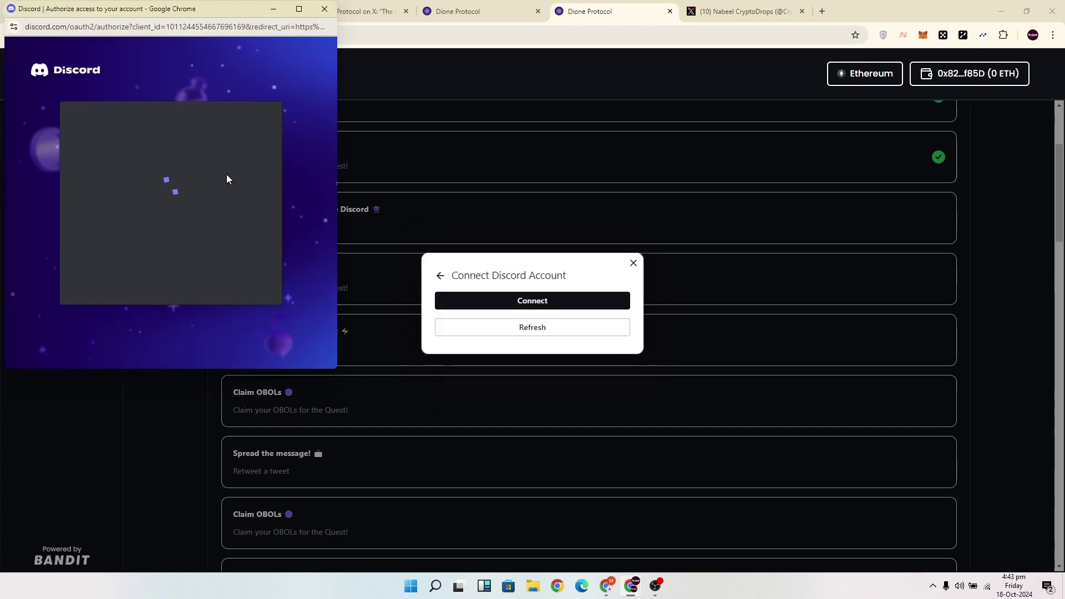
pyautogui.scroll(-3, 233, 222)
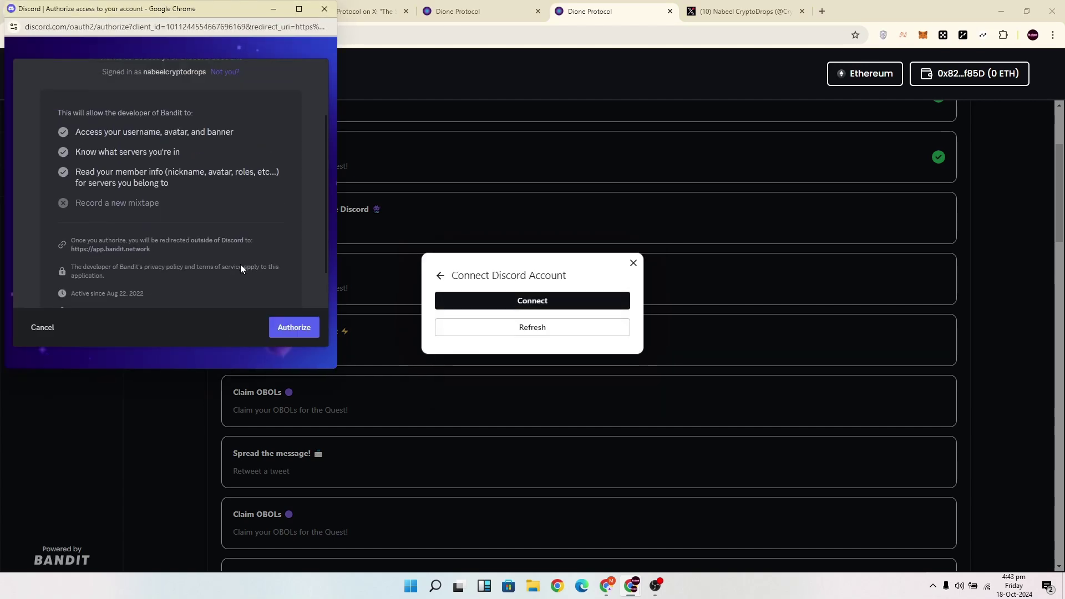
pyautogui.click(294, 328)
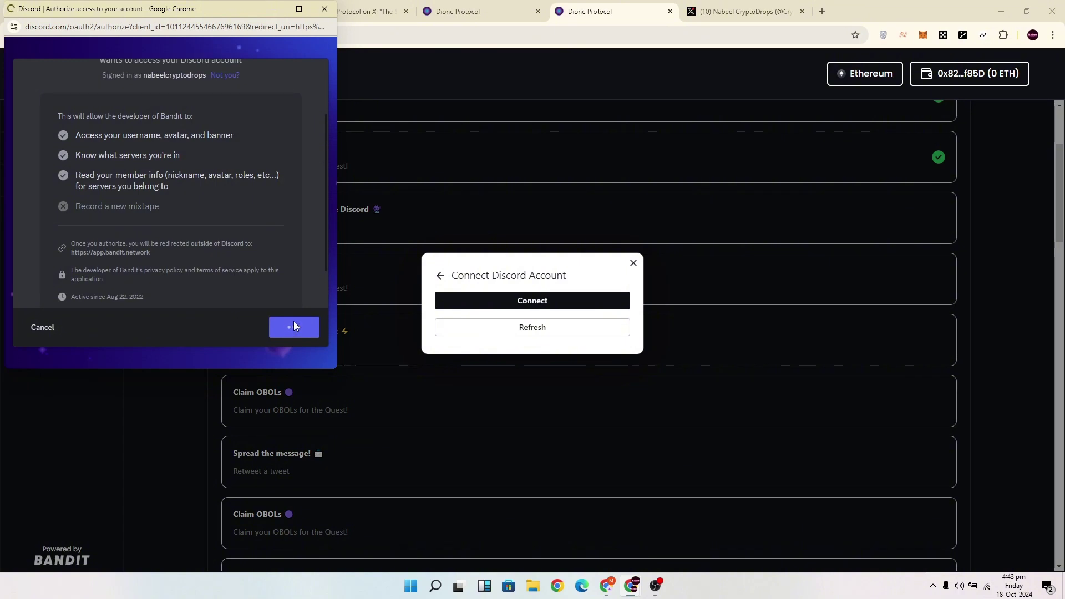
pyautogui.click(544, 333)
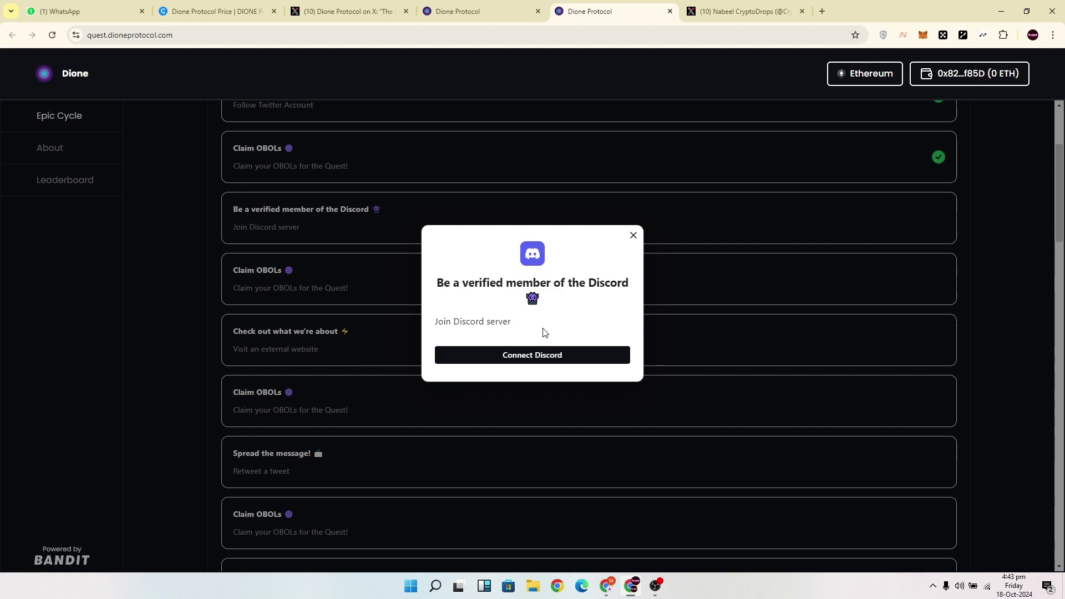
pyautogui.click(546, 358)
# Join the Dione Discord server and pass its verification with DMs off and the captcha.
pyautogui.click(546, 357)
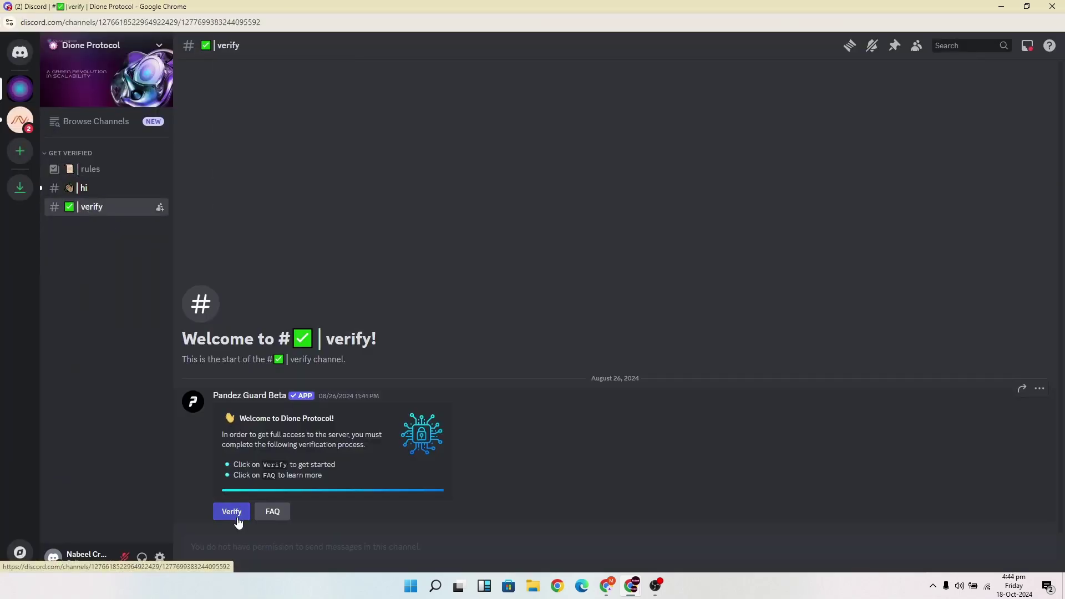
pyautogui.click(238, 514)
pyautogui.click(231, 499)
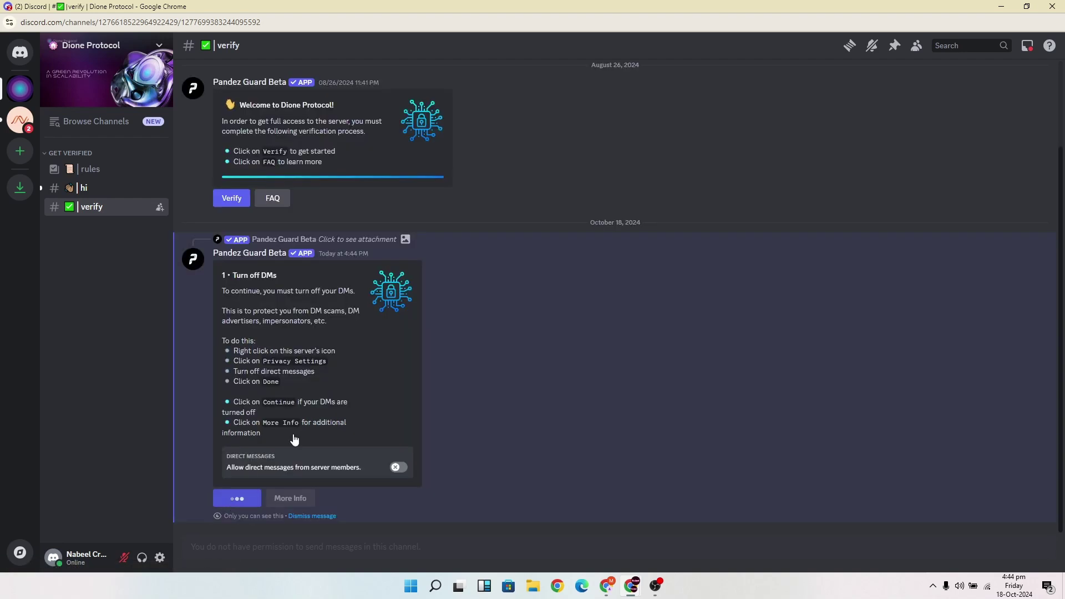
pyautogui.click(316, 459)
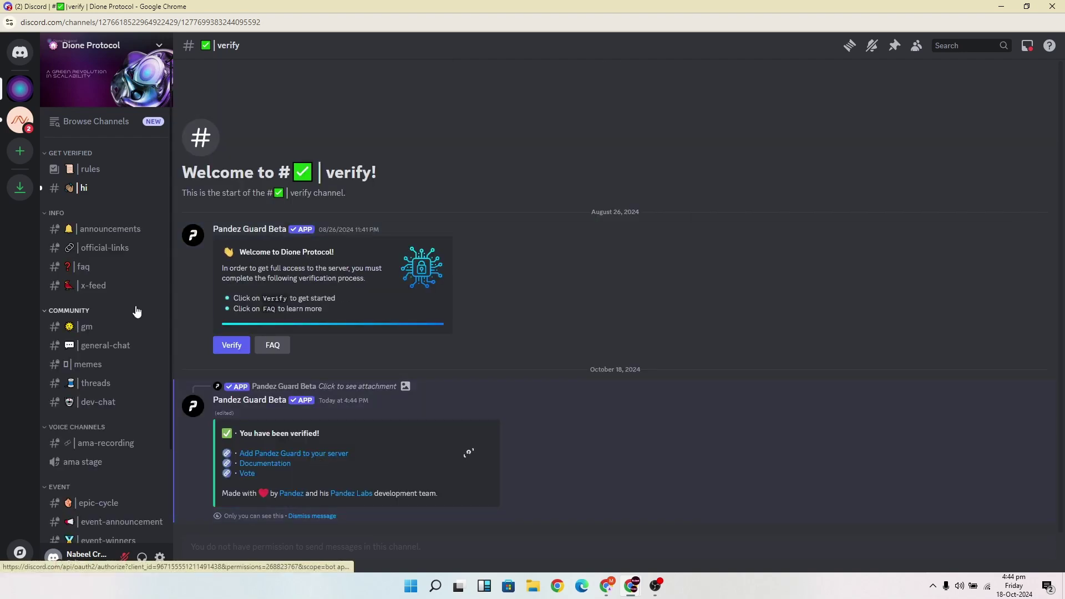
pyautogui.click(1052, 6)
# Verify the Discord membership quest and claim its 15 OBOLs.
pyautogui.click(551, 368)
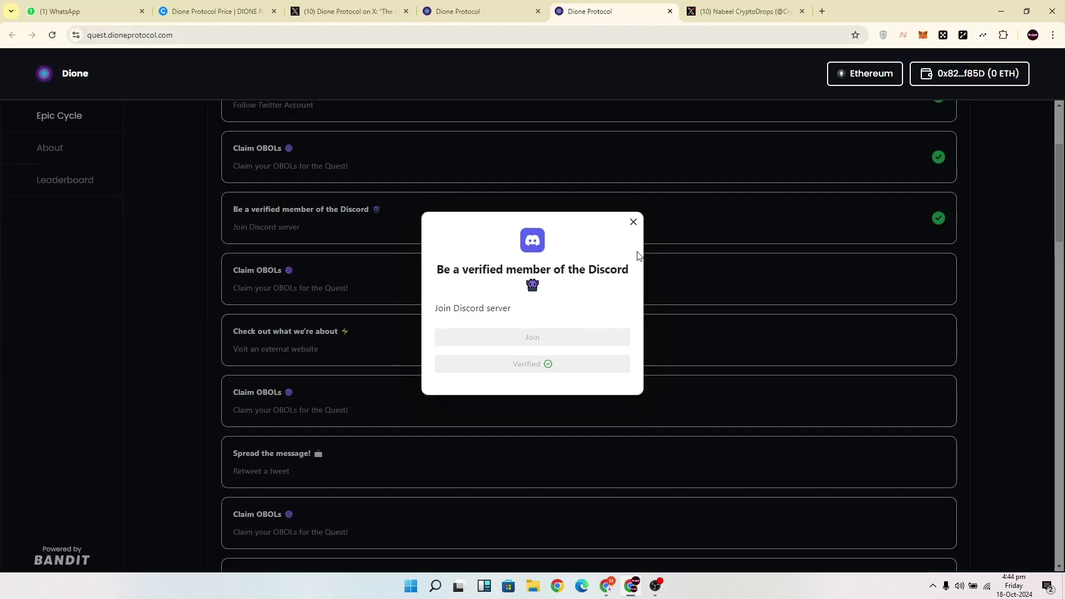
pyautogui.click(634, 223)
pyautogui.click(401, 274)
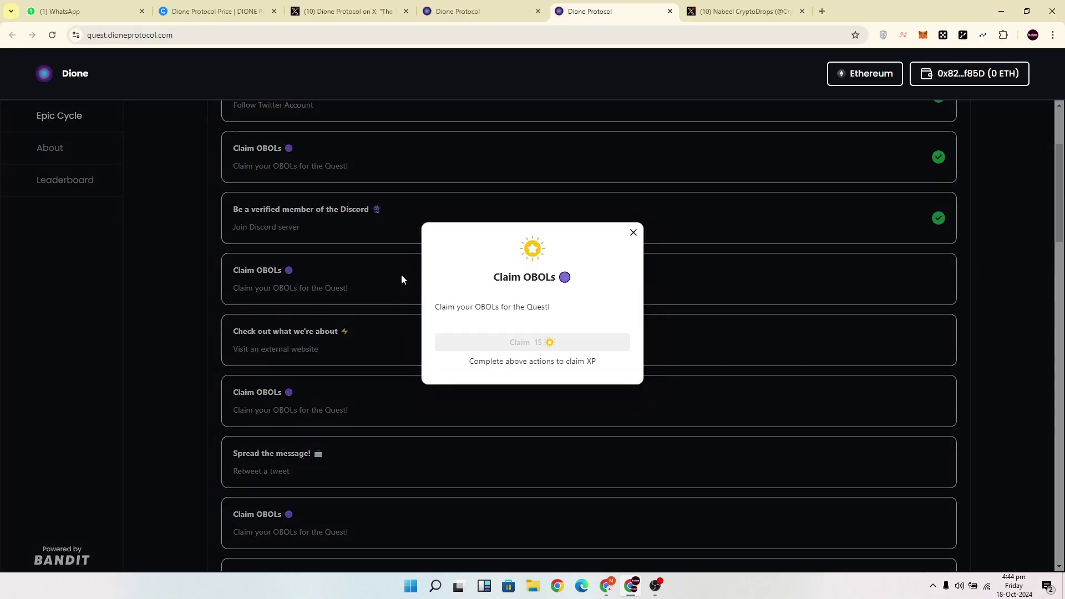
pyautogui.click(557, 348)
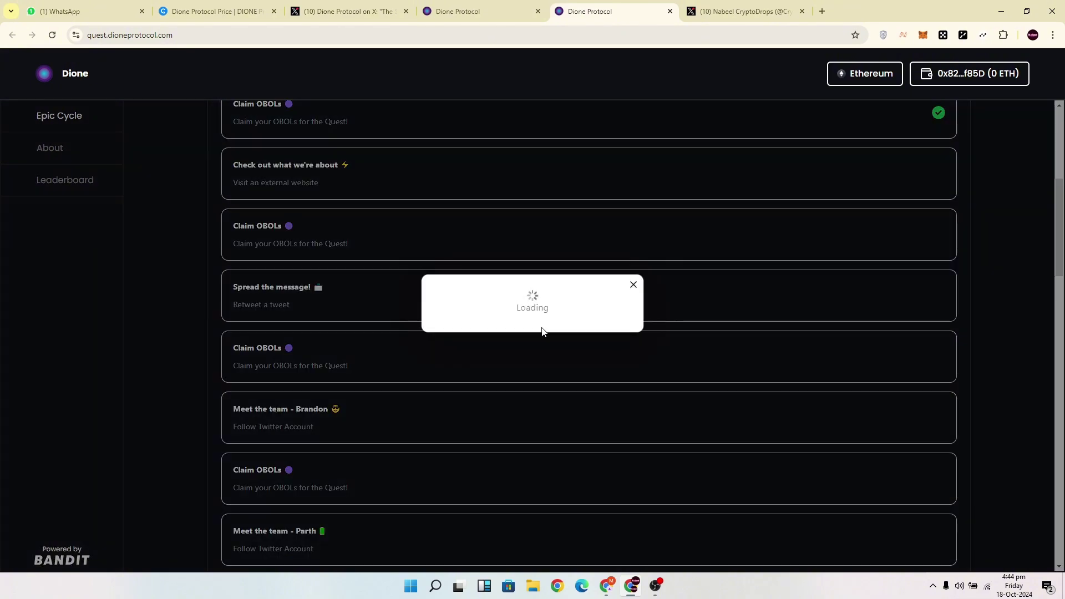
# Verify the website visit quest, then repost the quest tweet and verify the retweet.
pyautogui.click(542, 357)
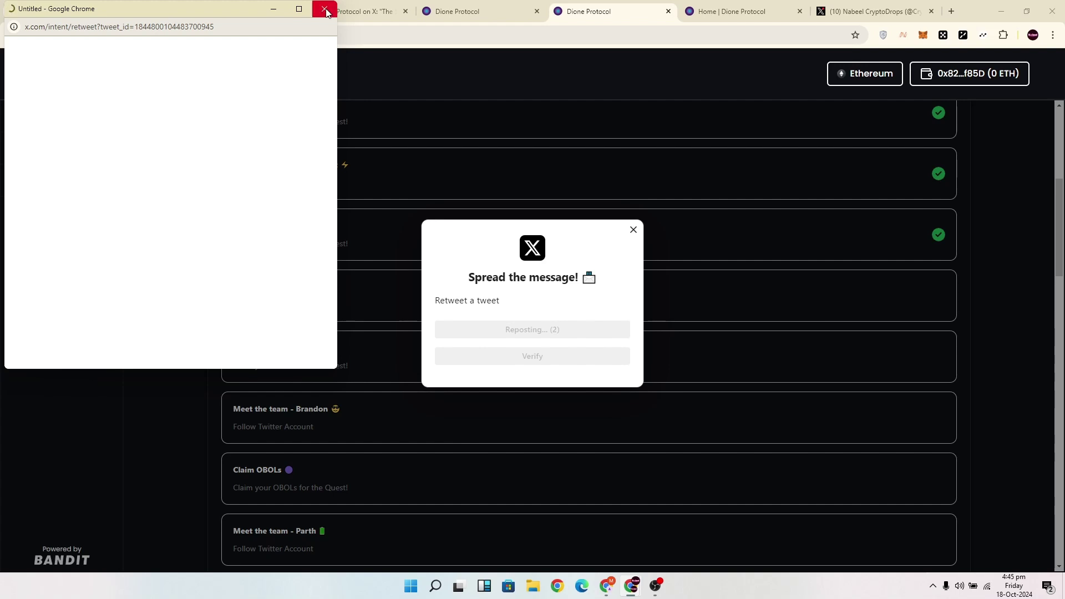
pyautogui.click(524, 331)
pyautogui.click(542, 358)
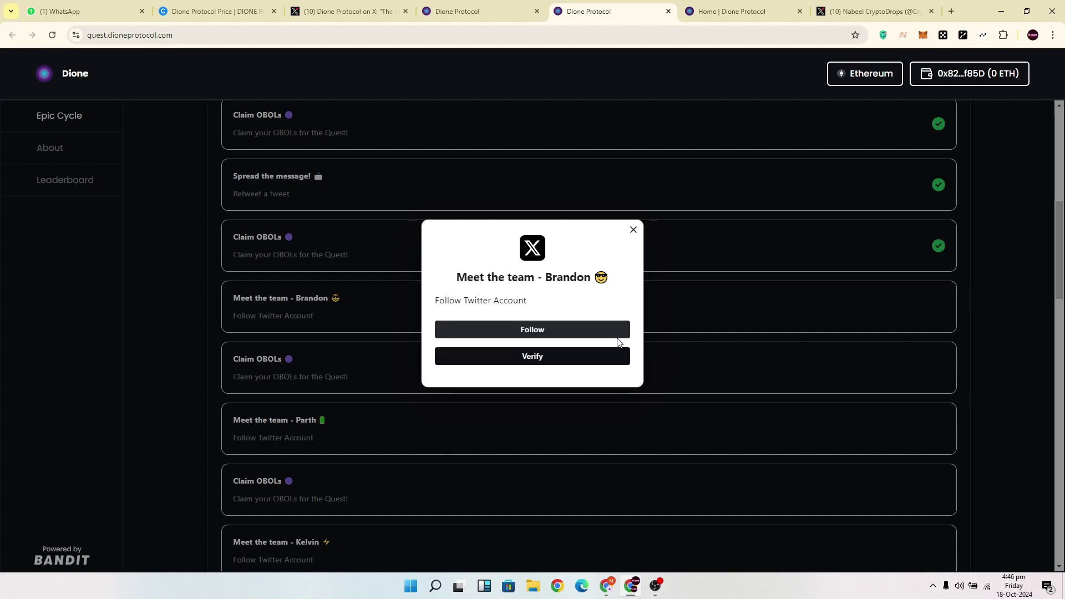
# Follow Brandon, Parth and Kelvin on X and verify the Brandon and Parth quests.
pyautogui.click(592, 328)
pyautogui.click(533, 356)
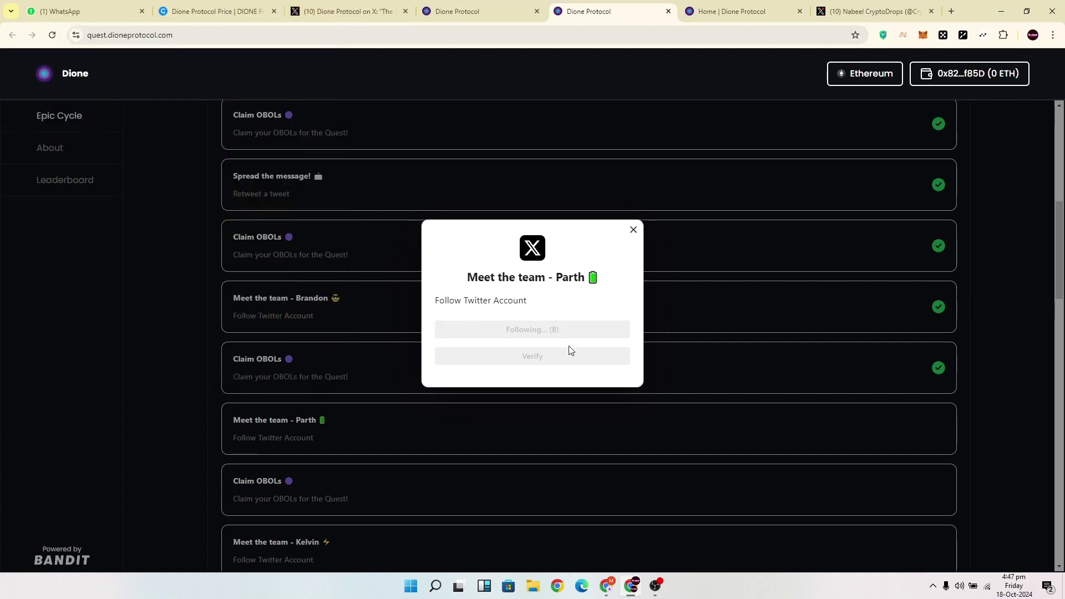
pyautogui.click(566, 359)
pyautogui.click(551, 348)
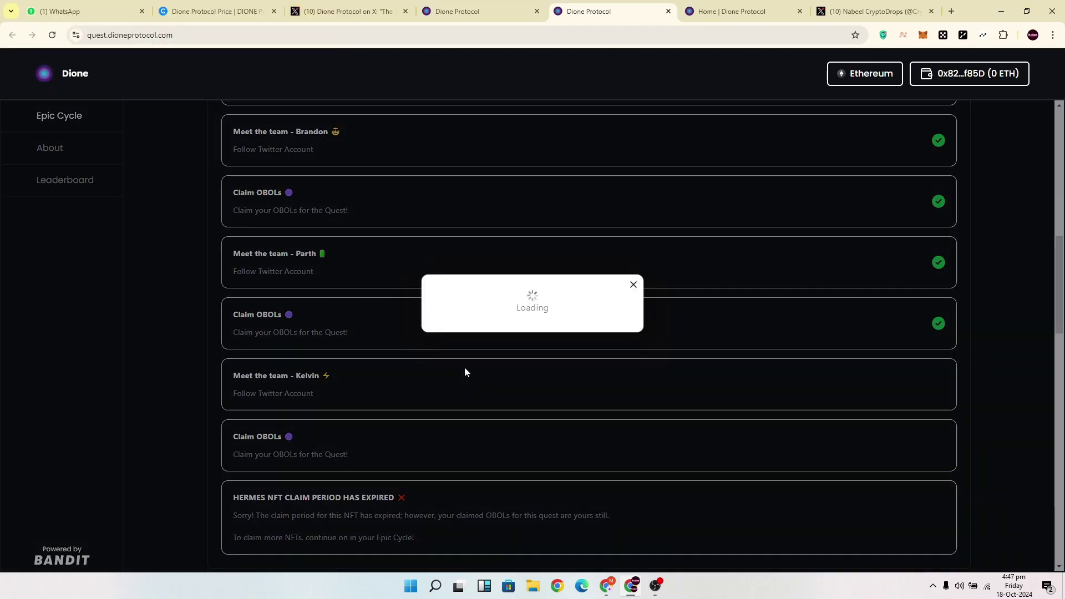
# Verify the Kelvin follow quest, claim its OBOLs, and browse the quest list.
pyautogui.click(532, 356)
pyautogui.click(532, 347)
pyautogui.scroll(-3, 537, 328)
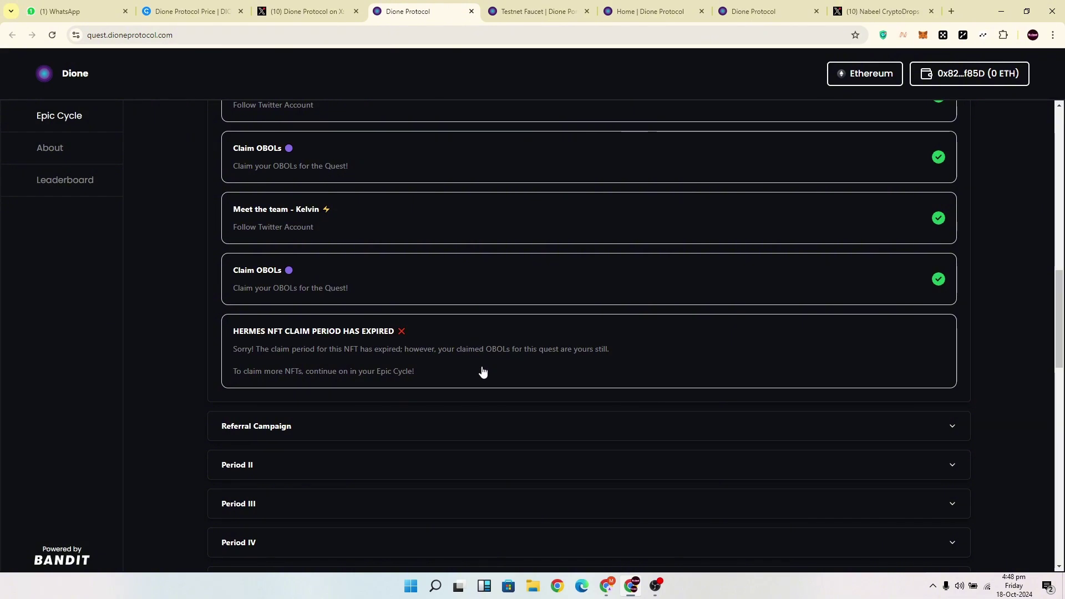
pyautogui.scroll(2, 469, 356)
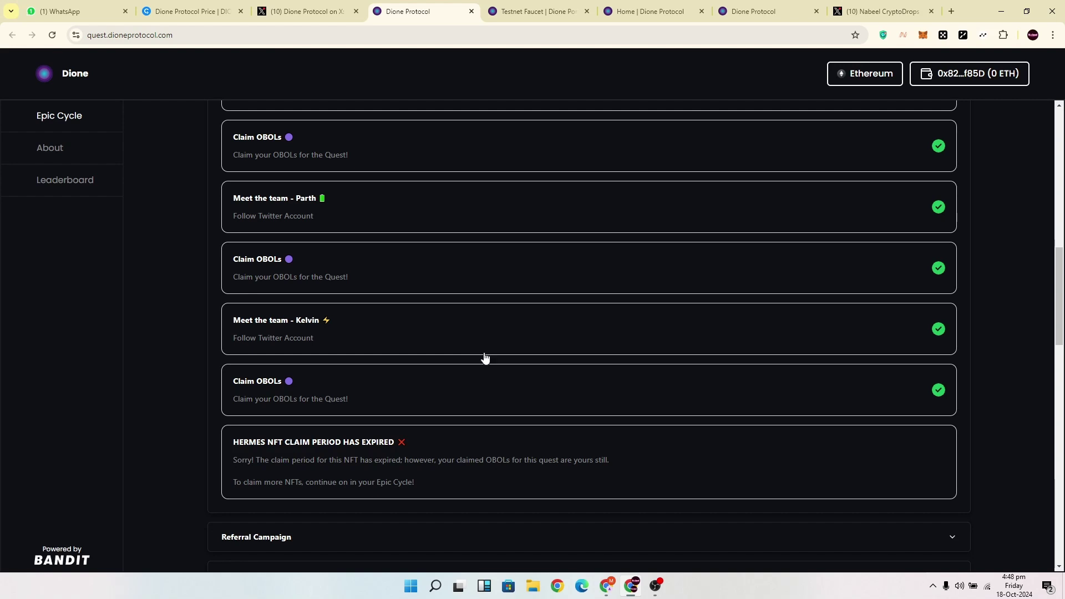
pyautogui.scroll(2, 505, 336)
pyautogui.scroll(-2, 499, 333)
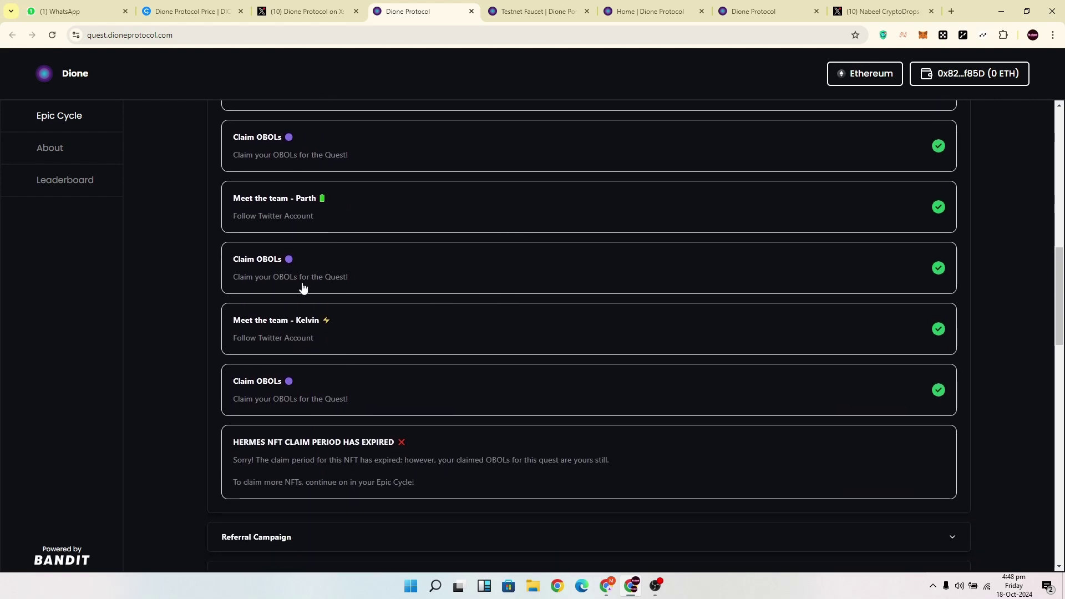
pyautogui.scroll(-2, 414, 299)
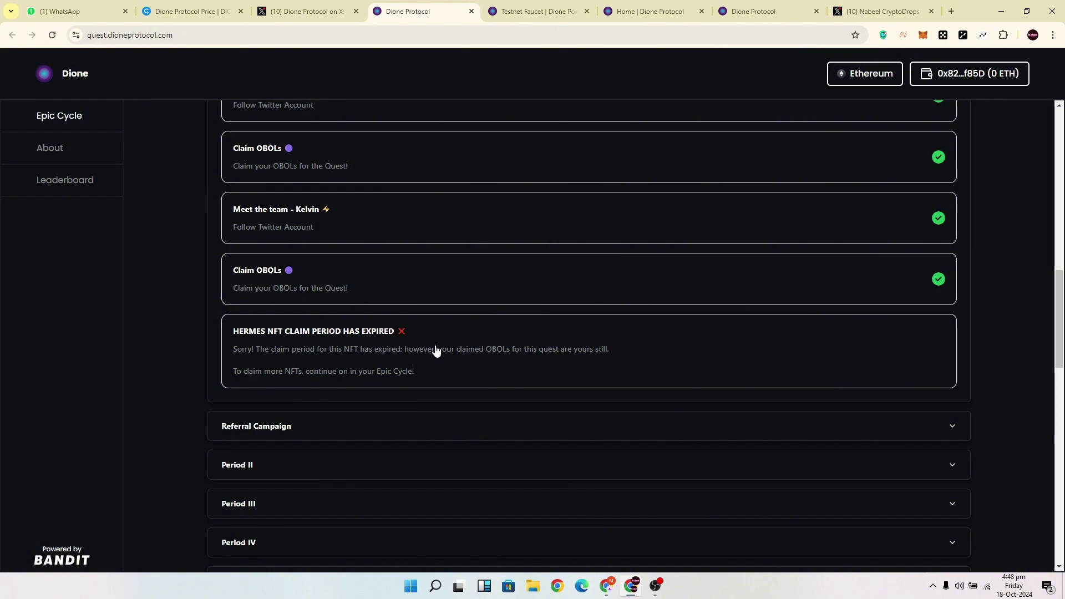
pyautogui.scroll(1, 436, 350)
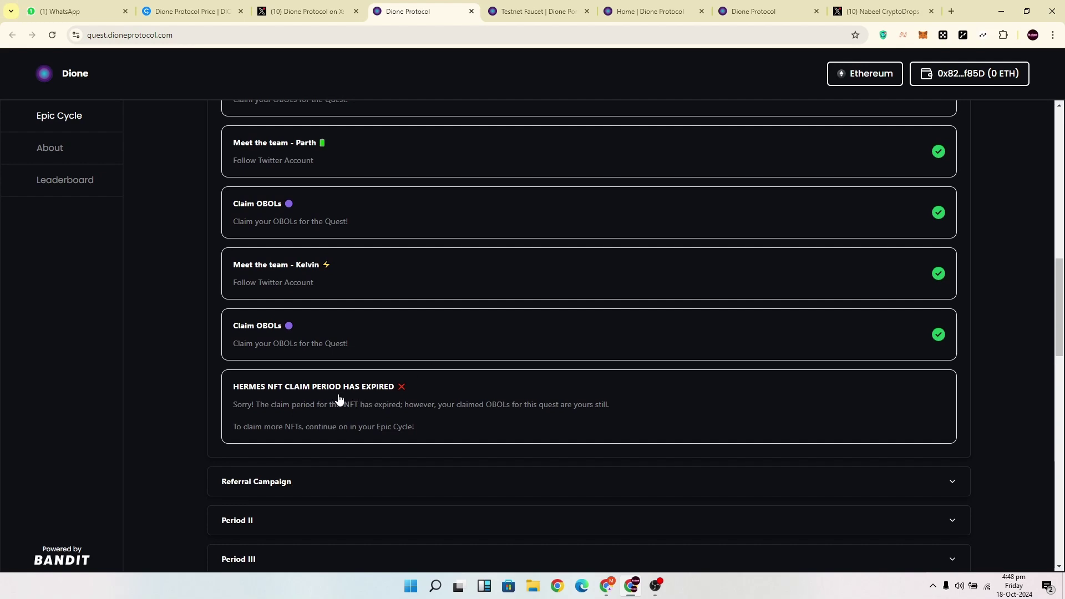
pyautogui.scroll(-3, 389, 339)
# Expand Referral Campaign and open the Form your Phalanx quest.
pyautogui.click(374, 326)
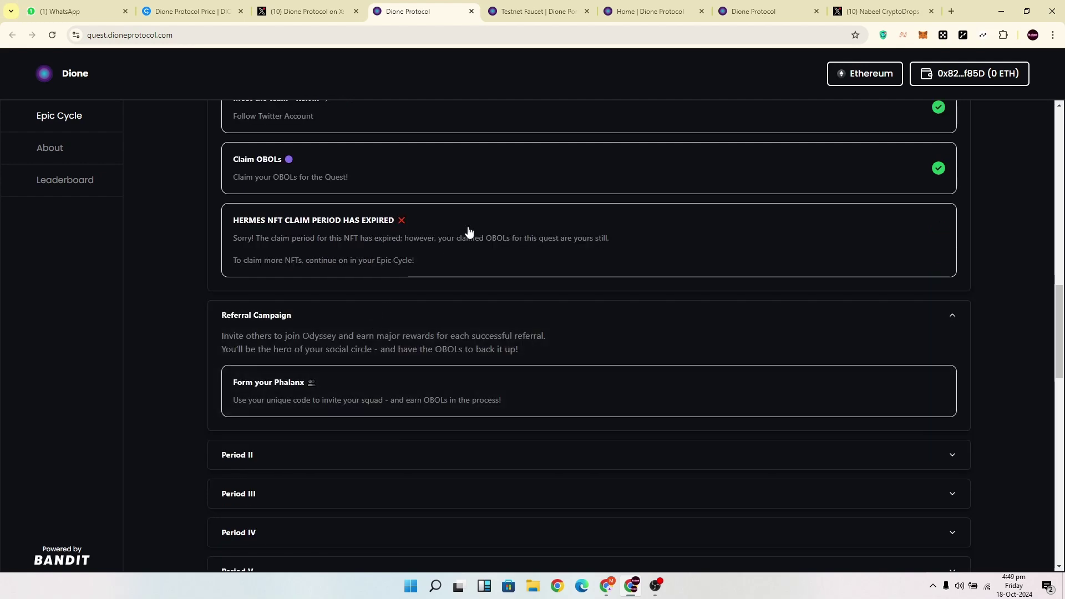
pyautogui.scroll(-2, 469, 232)
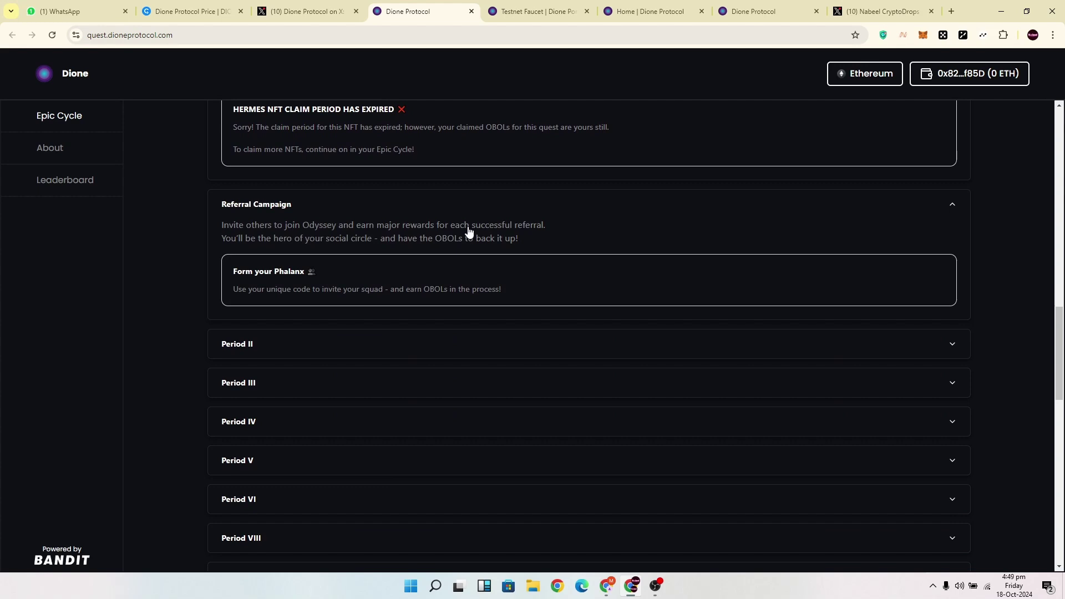
pyautogui.click(375, 285)
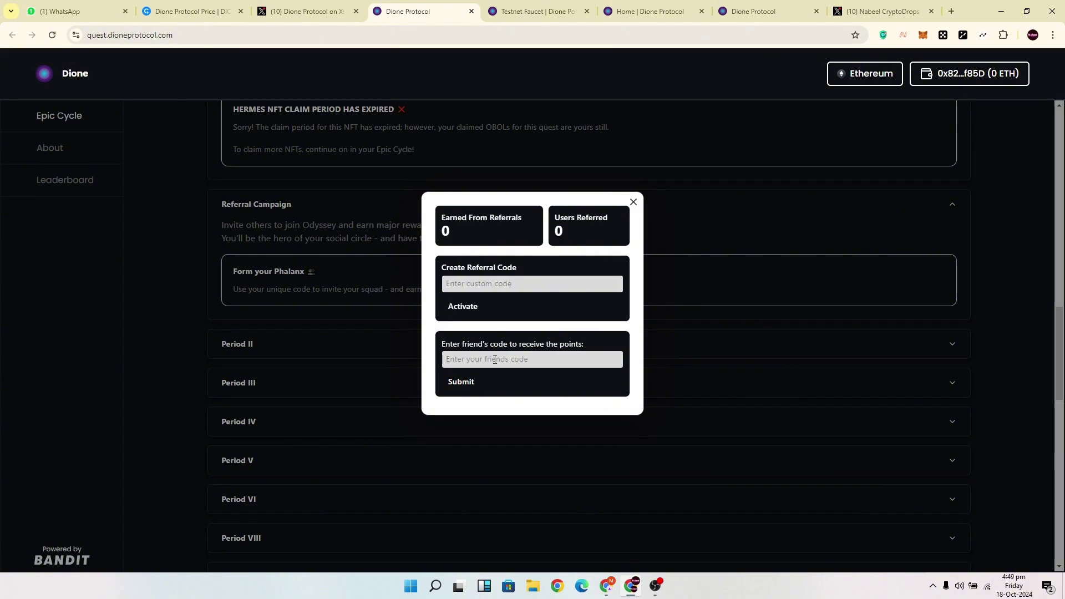
# Set a custom referral code, submit a friend's referral code, and activate the own code.
pyautogui.click(494, 286)
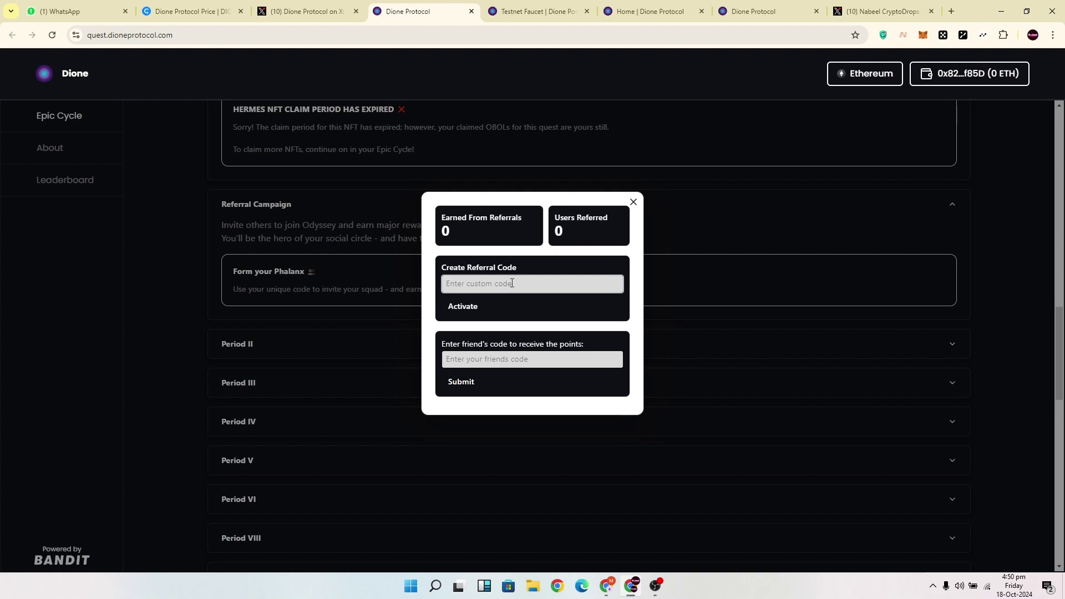
pyautogui.press('Tab')
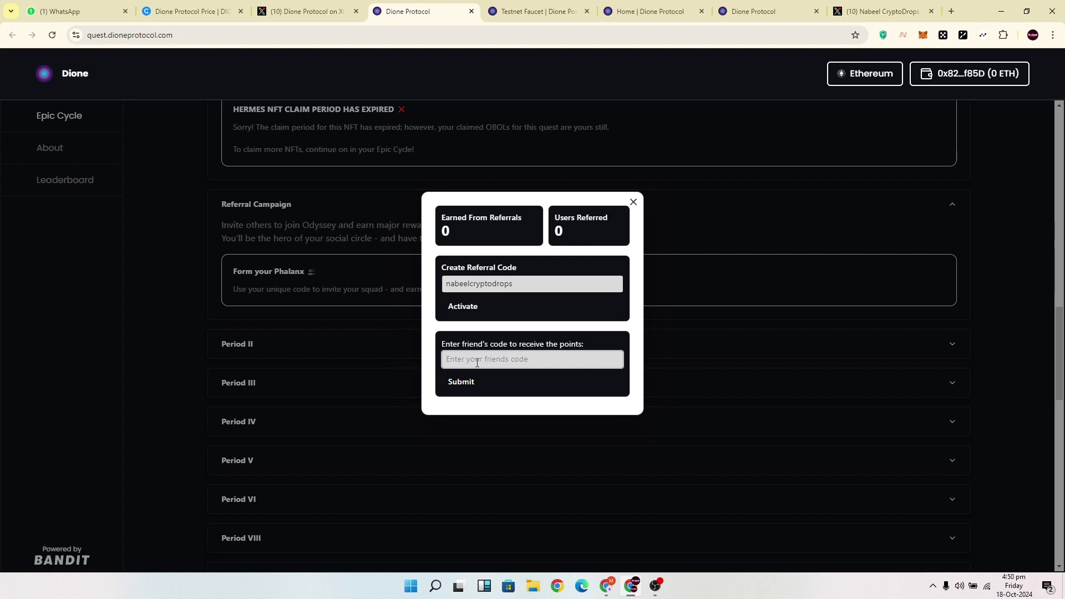
pyautogui.click(464, 384)
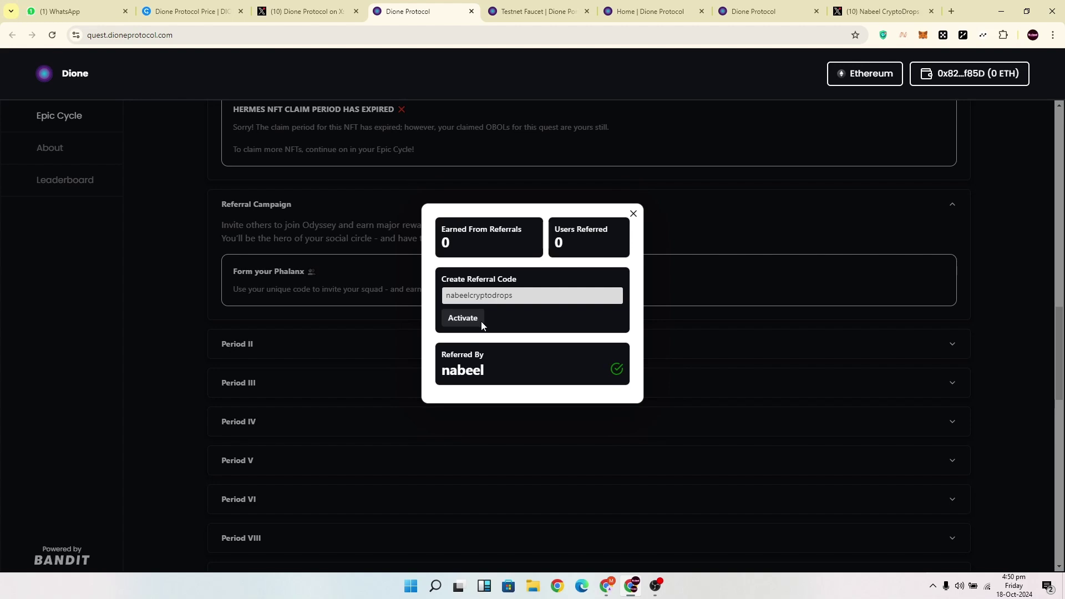
pyautogui.click(481, 321)
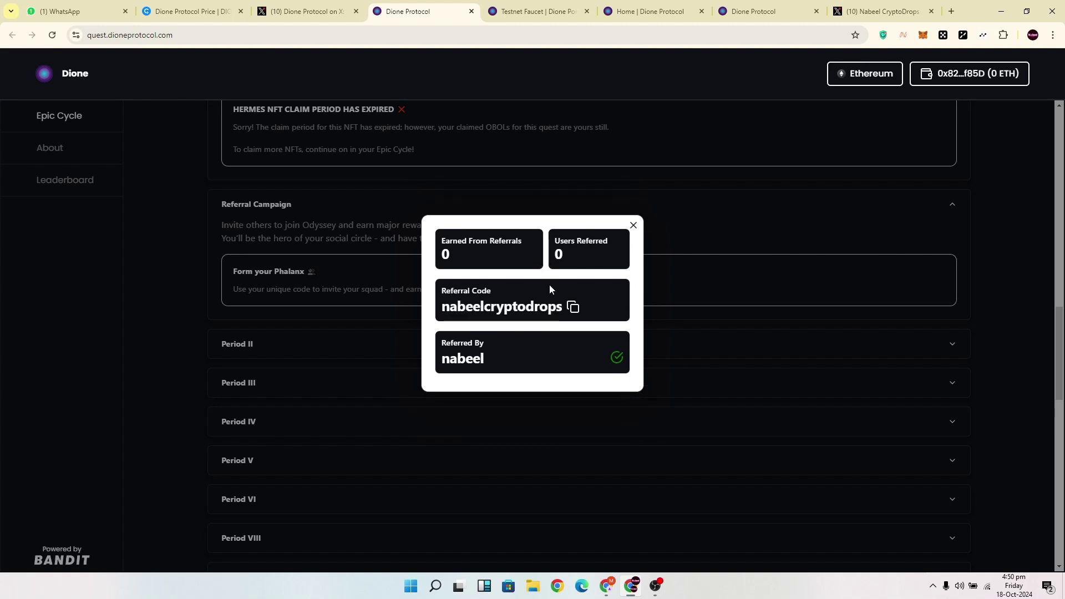
pyautogui.click(633, 225)
# Expand the Period II section and scroll down through its quests.
pyautogui.scroll(-1, 639, 230)
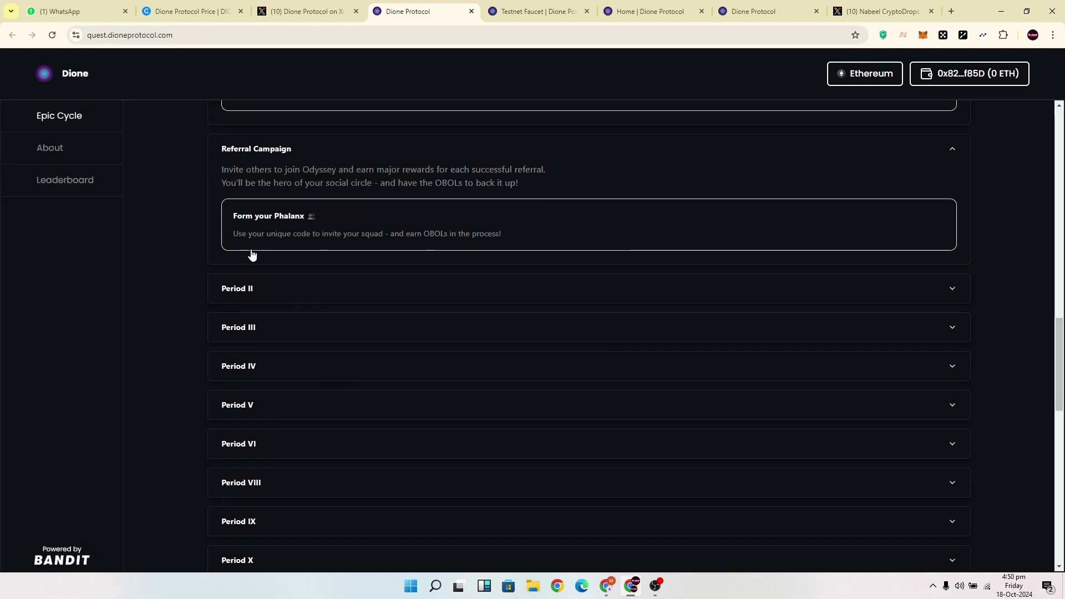
pyautogui.click(312, 287)
pyautogui.scroll(-3, 402, 298)
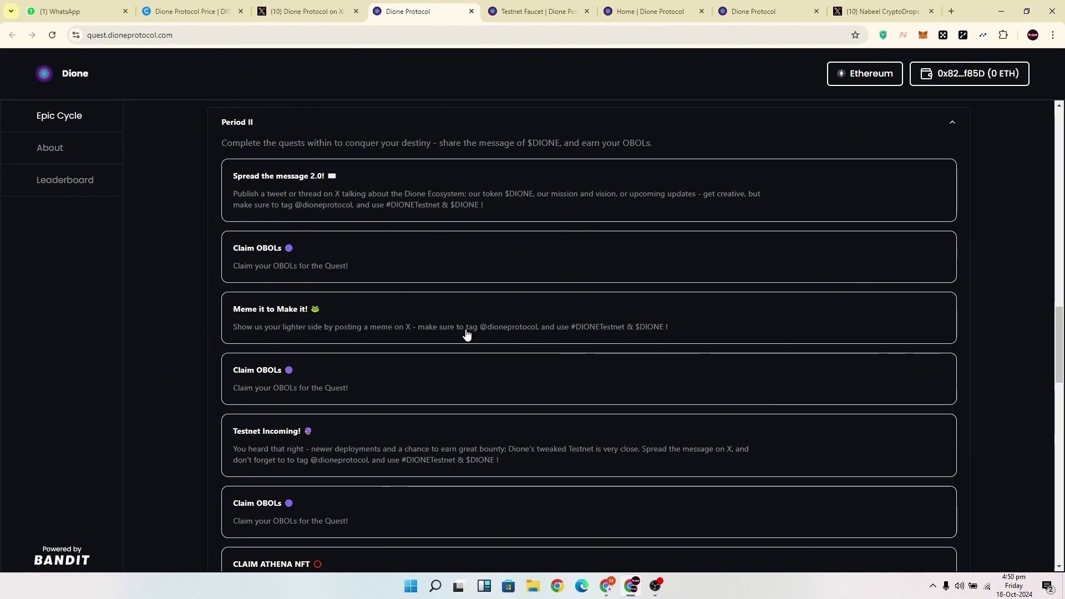
pyautogui.scroll(-2, 459, 342)
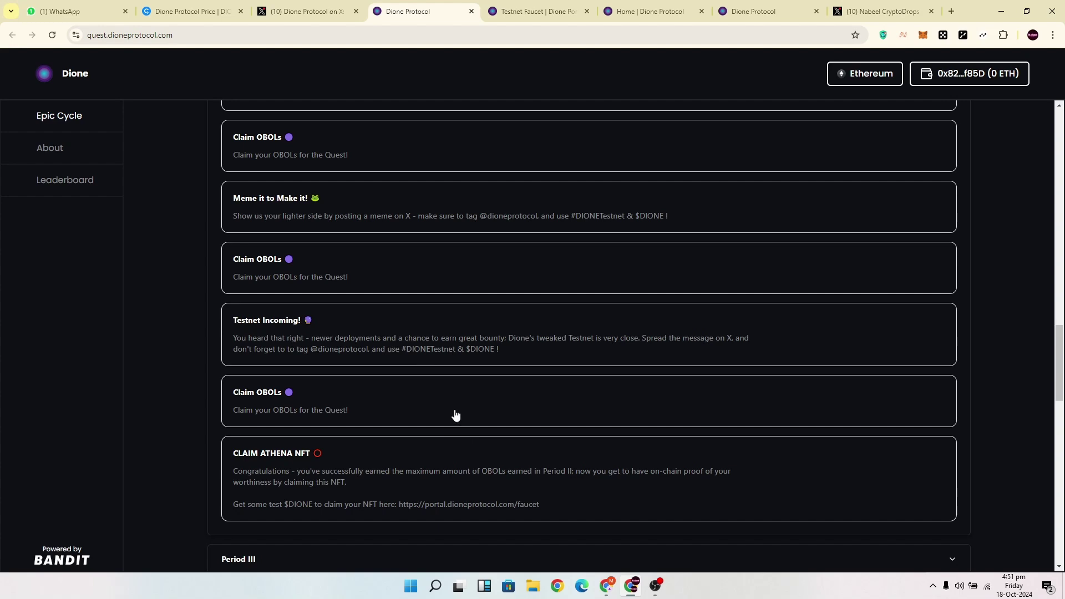
pyautogui.scroll(8, 454, 415)
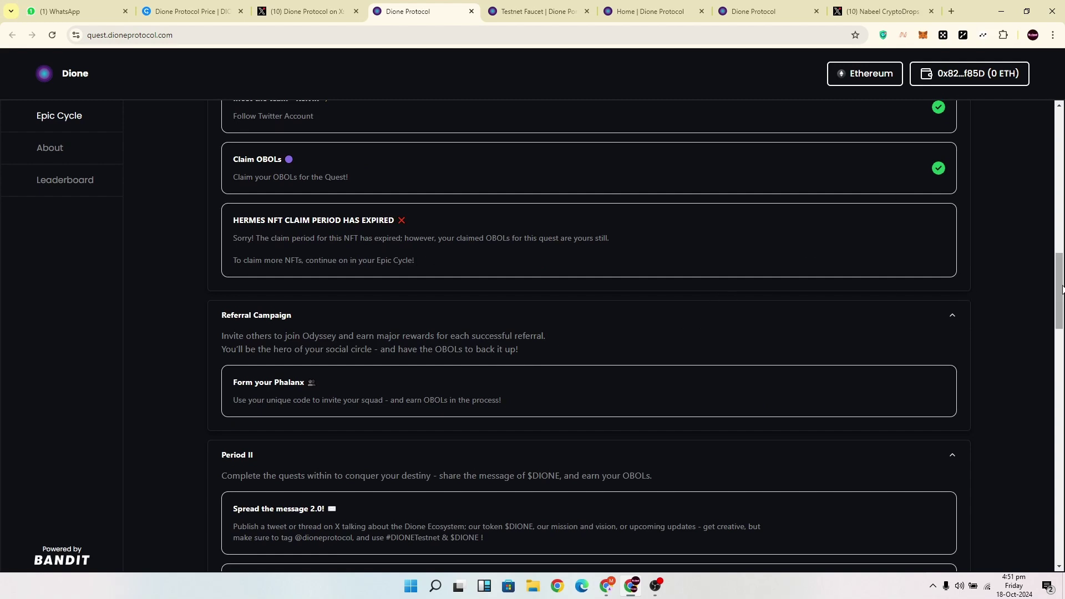
pyautogui.scroll(-1, 1060, 307)
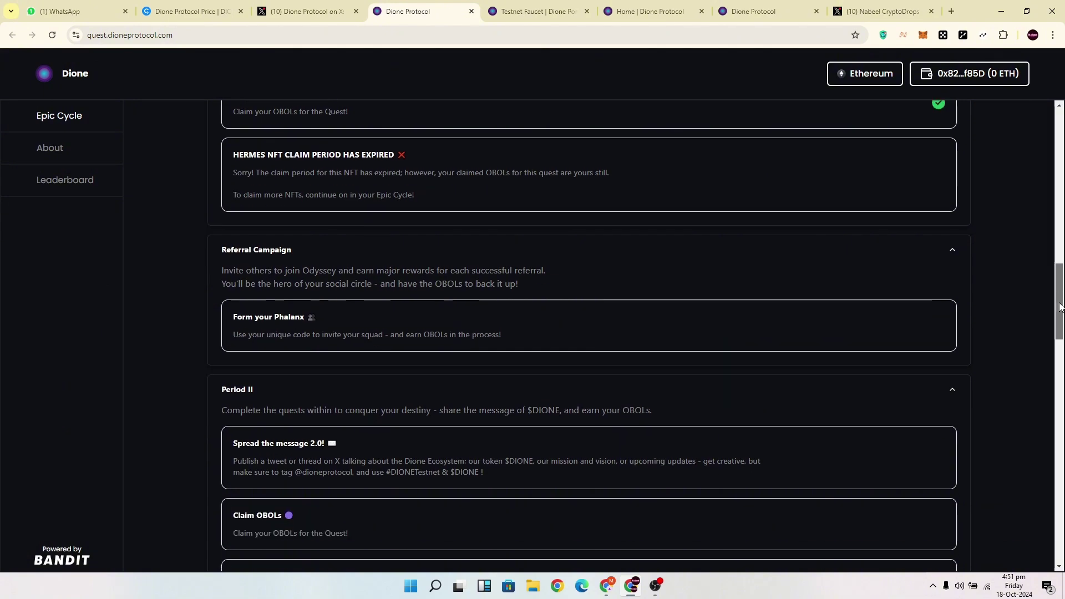
pyautogui.moveTo(1061, 307); pyautogui.dragTo(1062, 336)
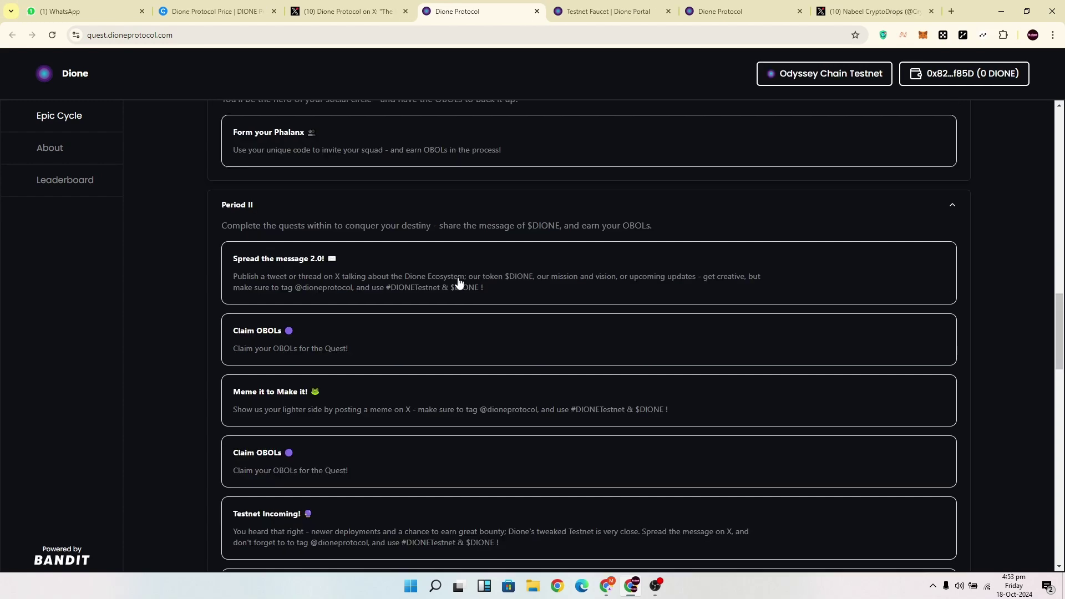
pyautogui.click(460, 283)
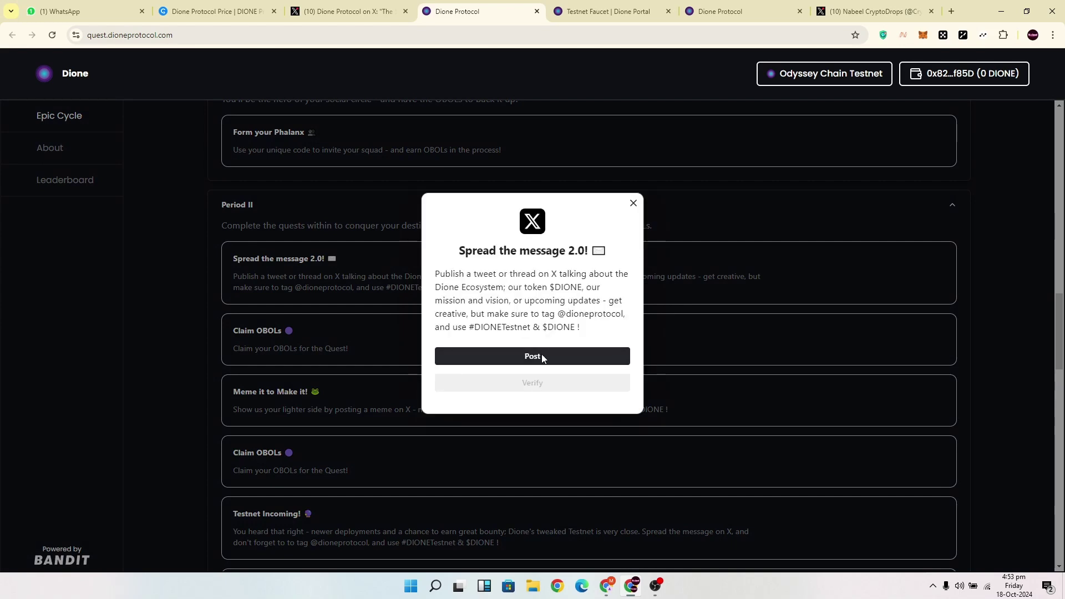
pyautogui.click(542, 359)
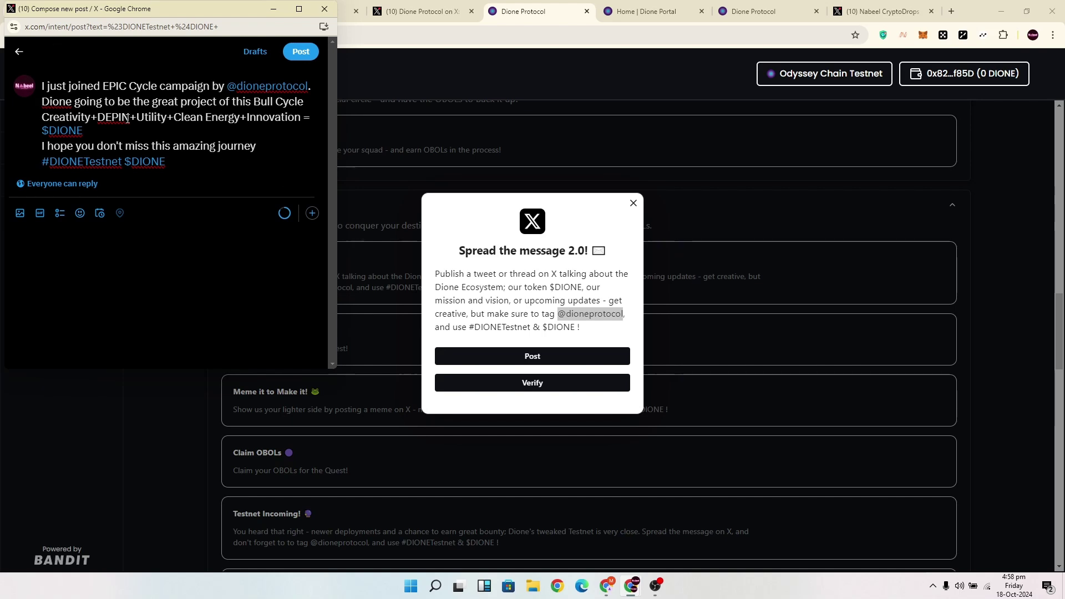
pyautogui.click(301, 51)
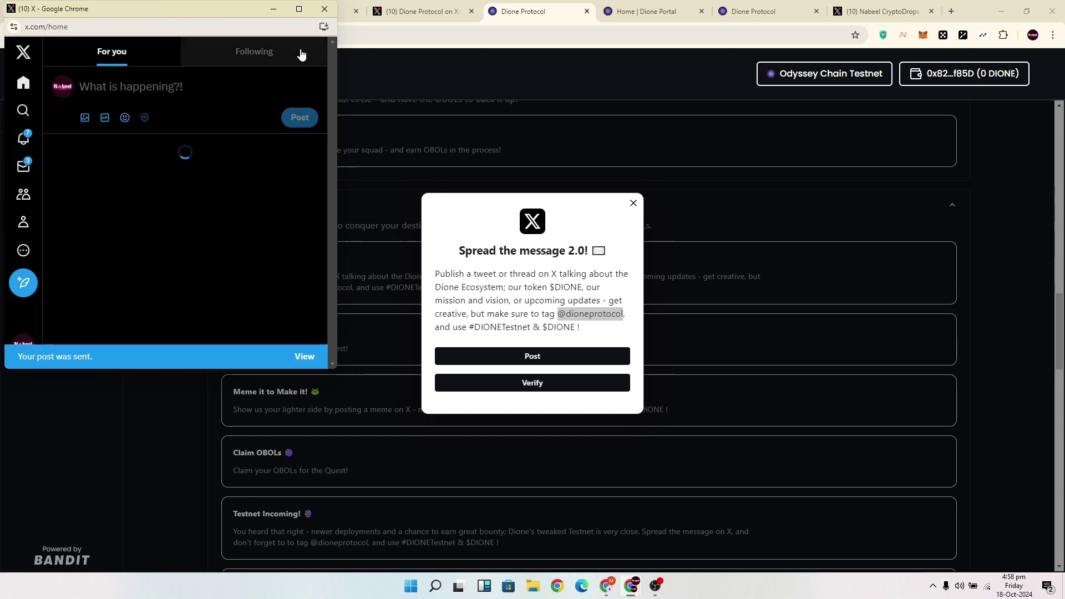
pyautogui.click(325, 9)
pyautogui.click(532, 382)
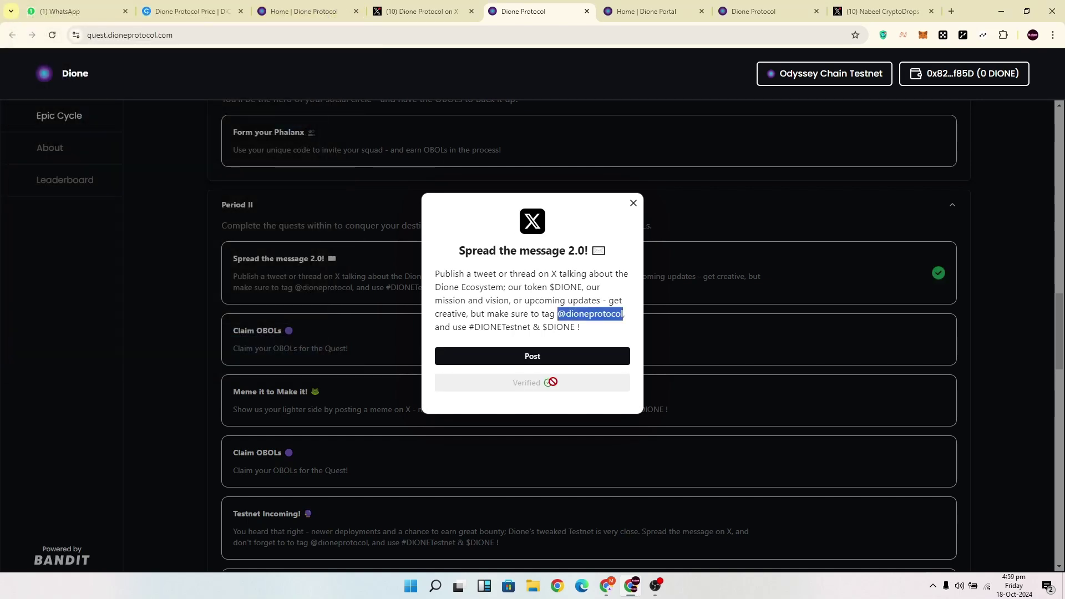
pyautogui.click(633, 203)
# Open the first Claim OBOLs quest in the quest list.
pyautogui.scroll(-2, 608, 243)
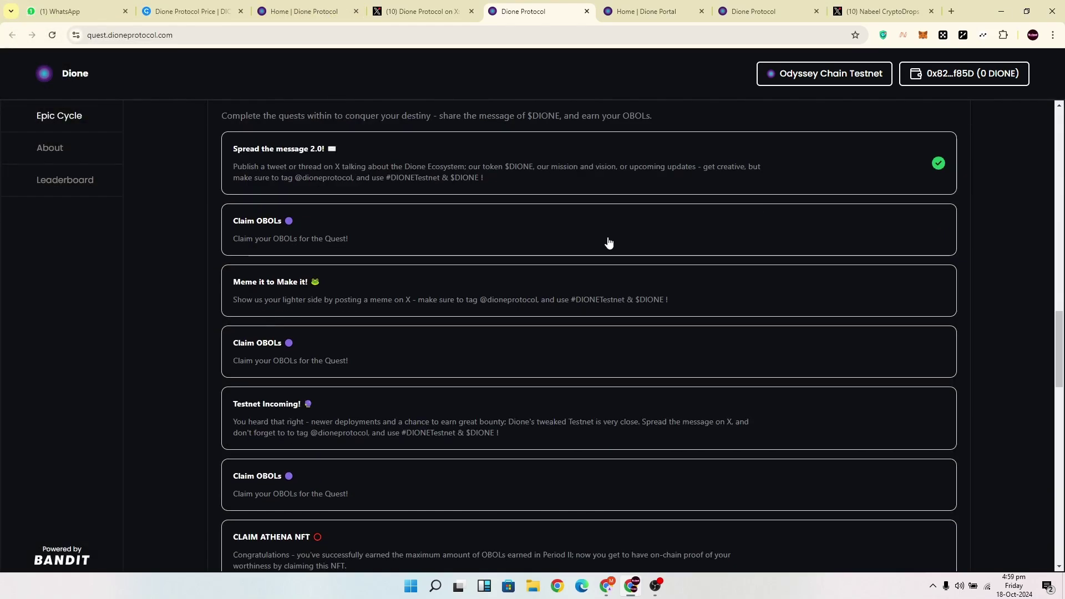
pyautogui.scroll(-1, 494, 193)
pyautogui.scroll(1, 507, 228)
pyautogui.click(507, 221)
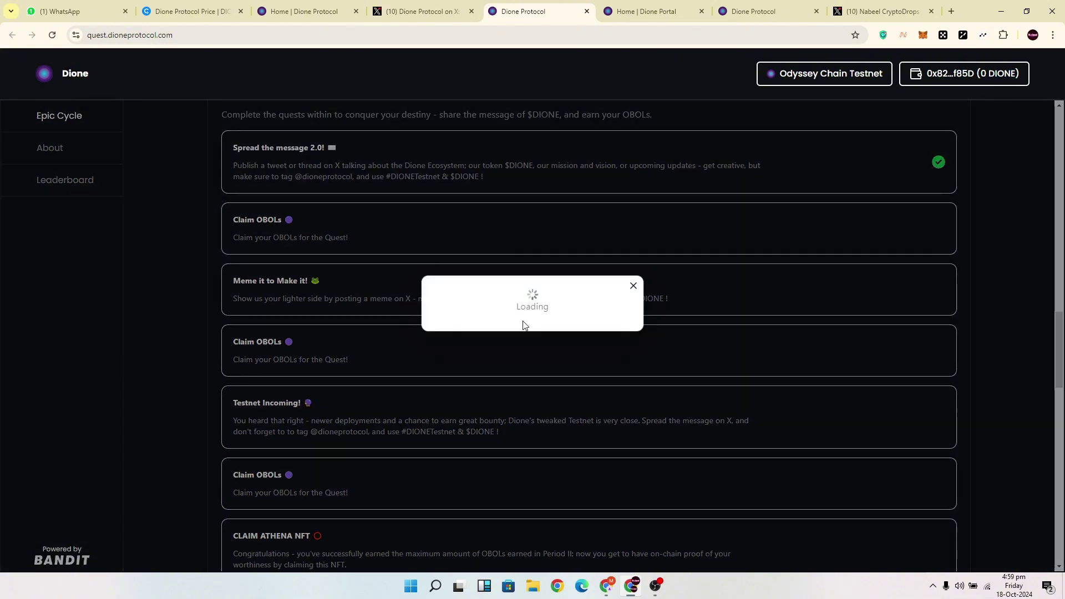
# Claim the OBOLs for the tweet quest and return to the No - Yes meme editor.
pyautogui.click(557, 345)
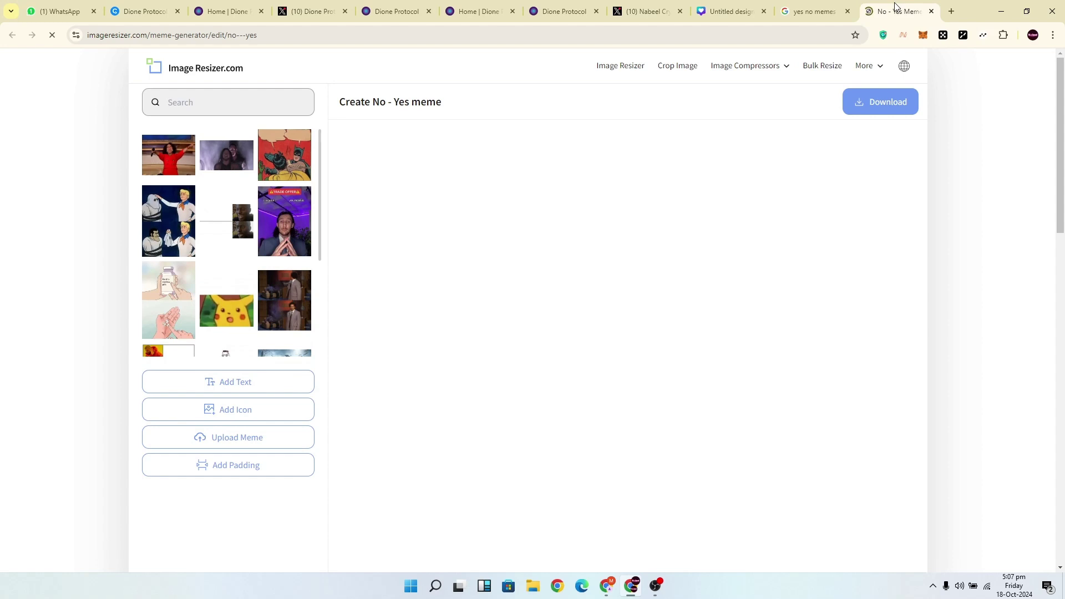
pyautogui.click(823, 10)
pyautogui.click(899, 11)
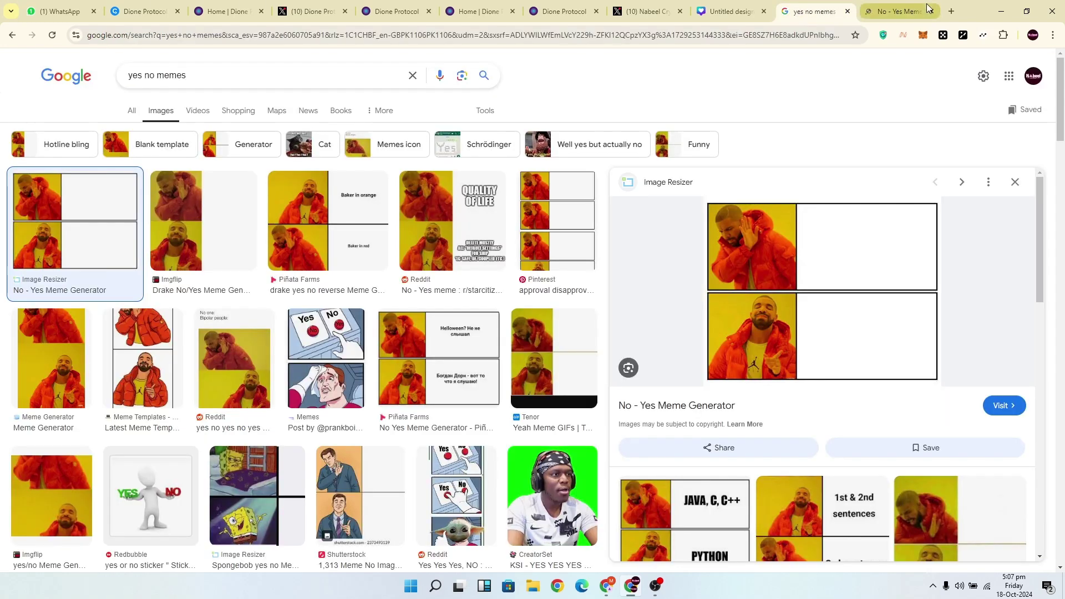
# Caption the meme 'Telegram Airdrops' and 'Dione Epic Cycle', download it, and return to the quest.
pyautogui.click(692, 258)
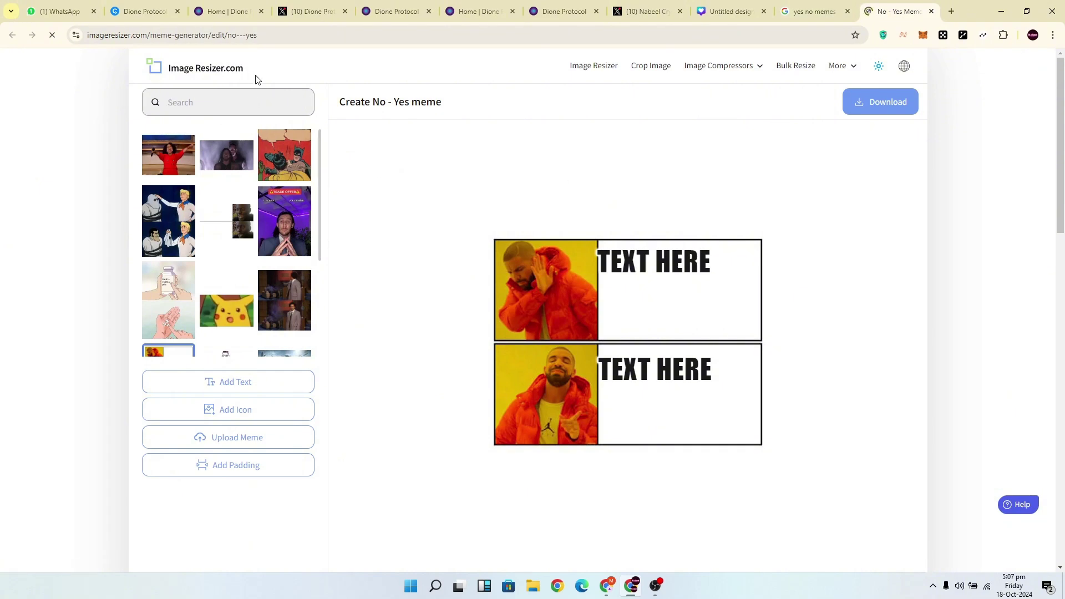
pyautogui.doubleClick(713, 309)
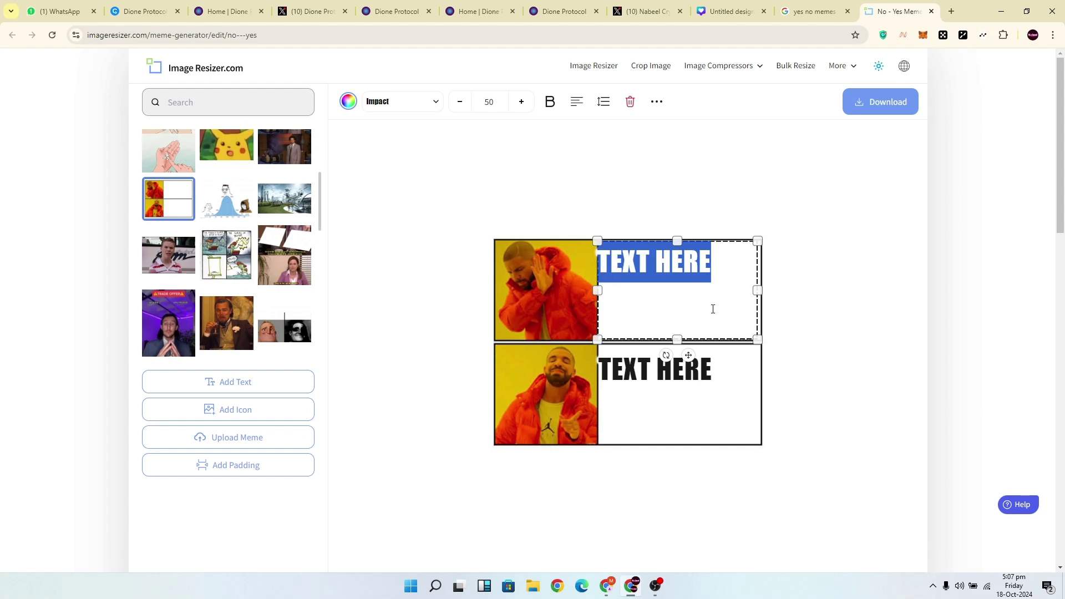
pyautogui.write('Telegram Airdrops')
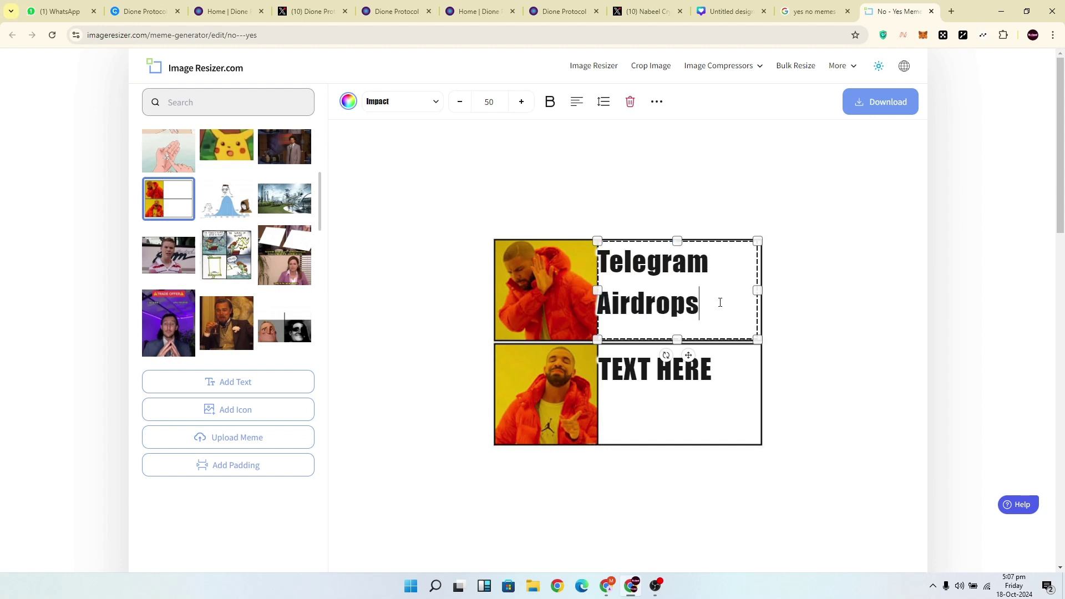
pyautogui.doubleClick(680, 379)
pyautogui.write('Dione Epic Cycle')
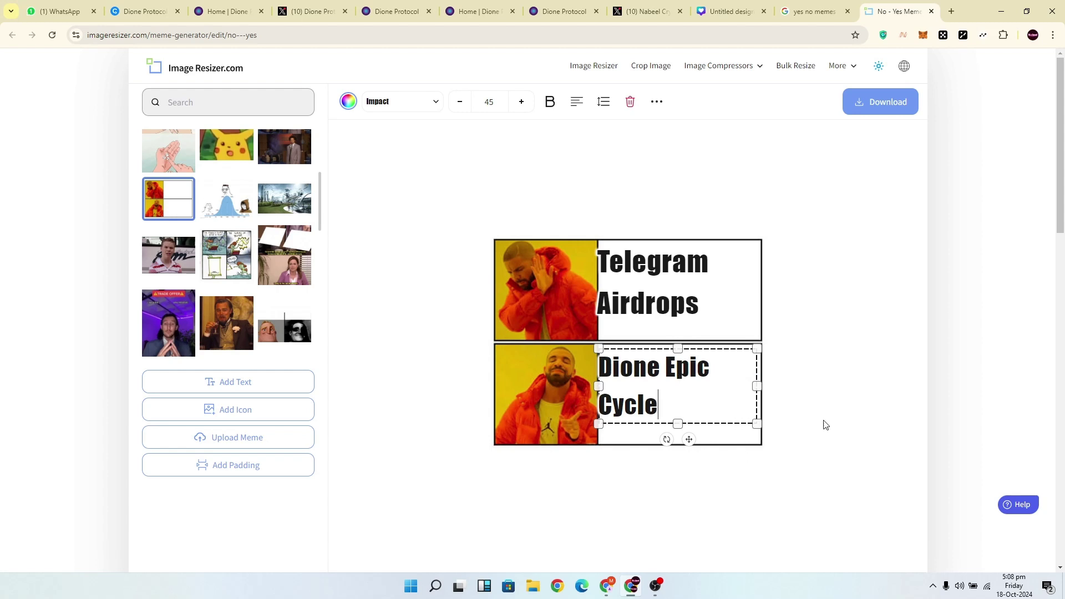
pyautogui.click(862, 236)
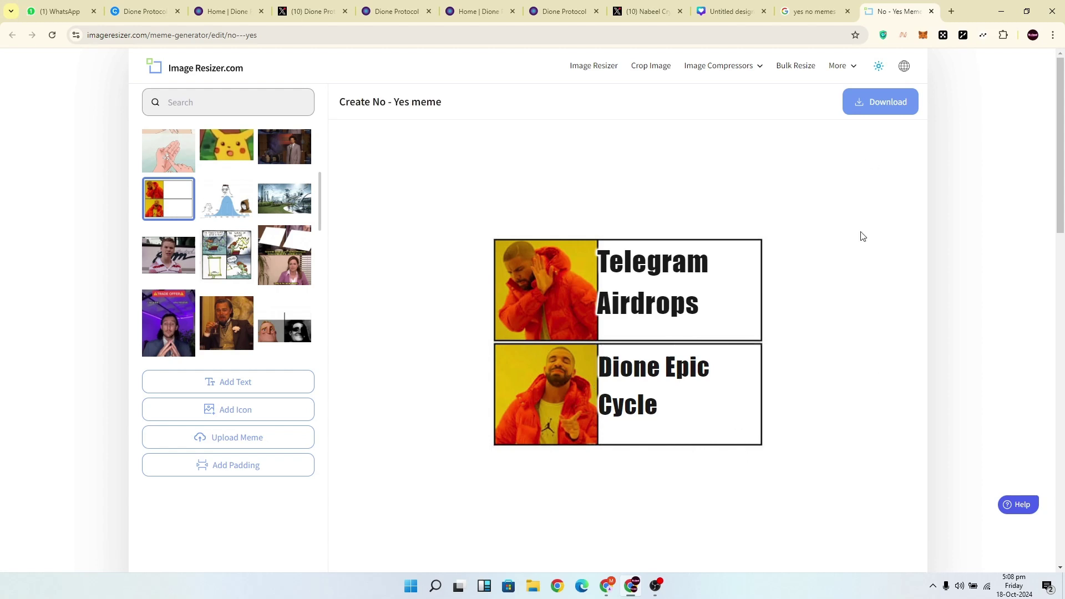
pyautogui.click(883, 111)
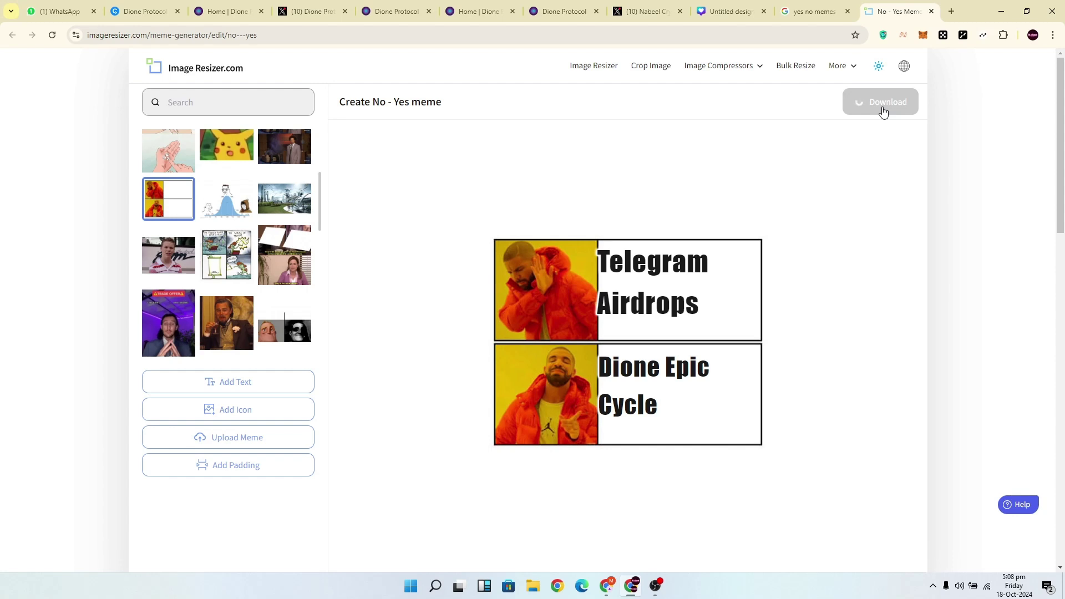
pyautogui.hotkey('ctrl', '5')
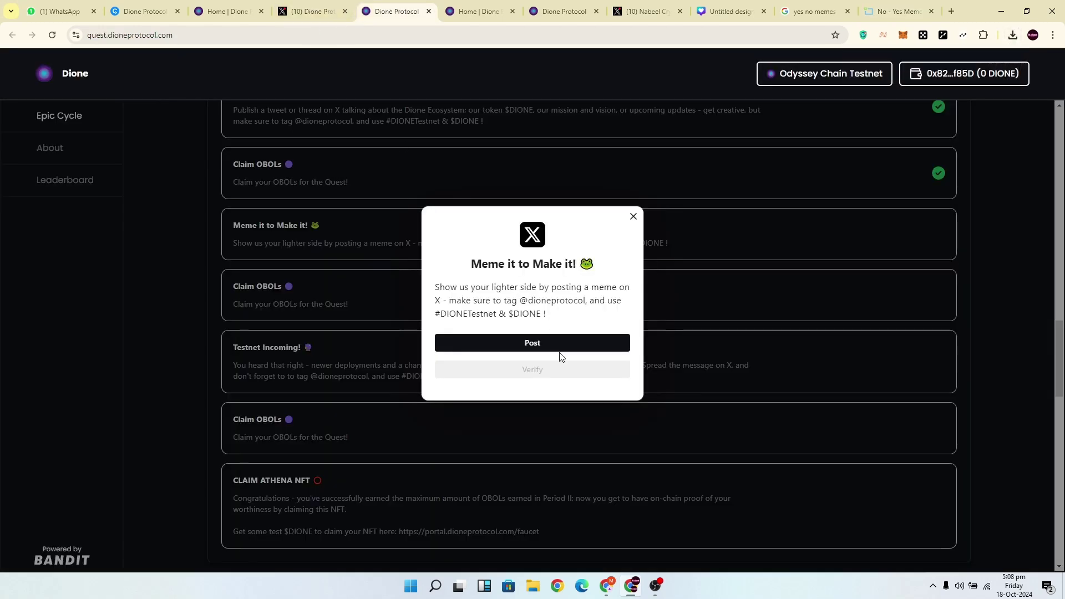
# Start the quest's X post and copy the hashtags #DIONETestnet & $DIONE.
pyautogui.click(559, 349)
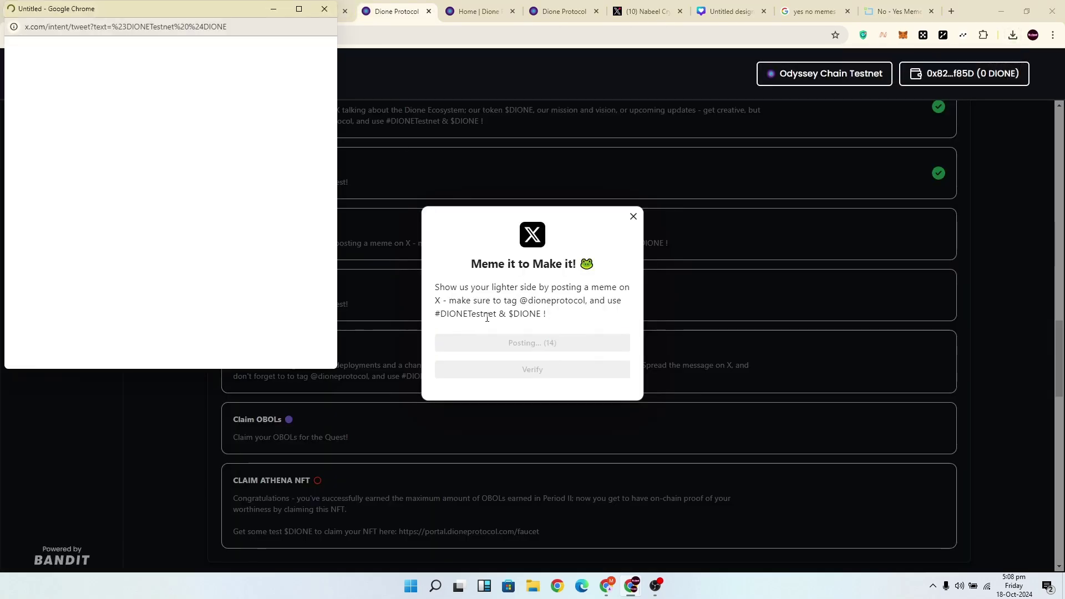
pyautogui.moveTo(540, 315); pyautogui.dragTo(435, 321)
pyautogui.rightClick(553, 327)
pyautogui.click(561, 338)
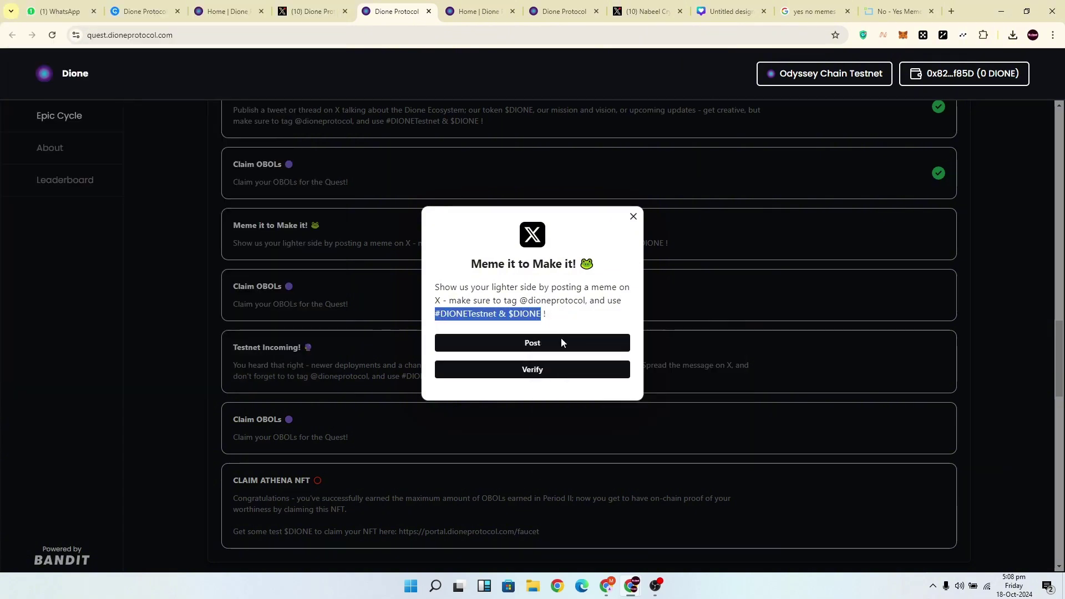
pyautogui.moveTo(638, 592)
# Attach the No - Yes meme image to the X post and publish it.
pyautogui.click(671, 541)
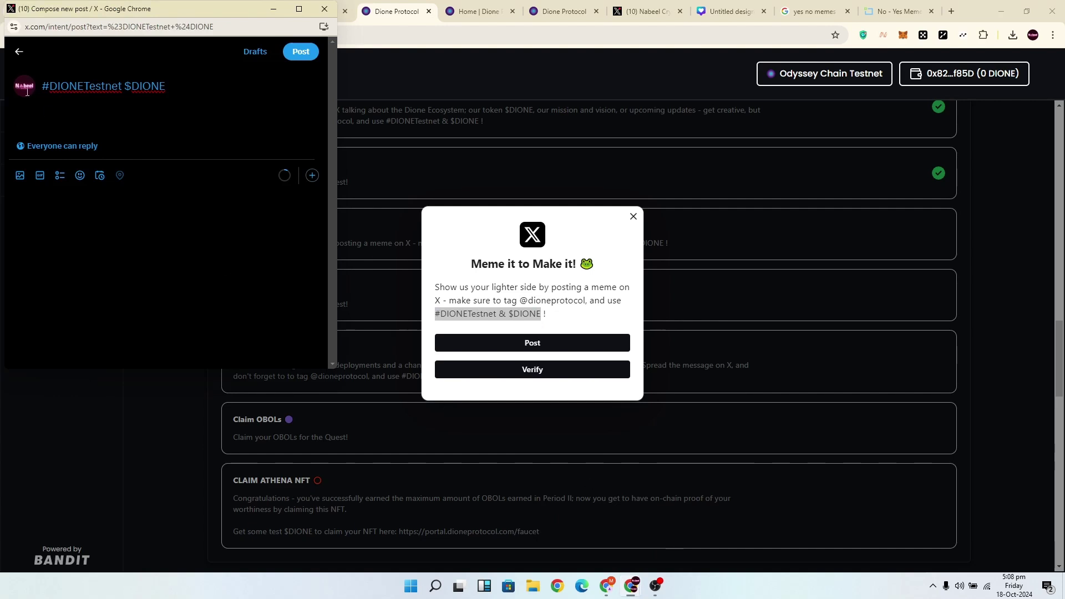
pyautogui.click(21, 176)
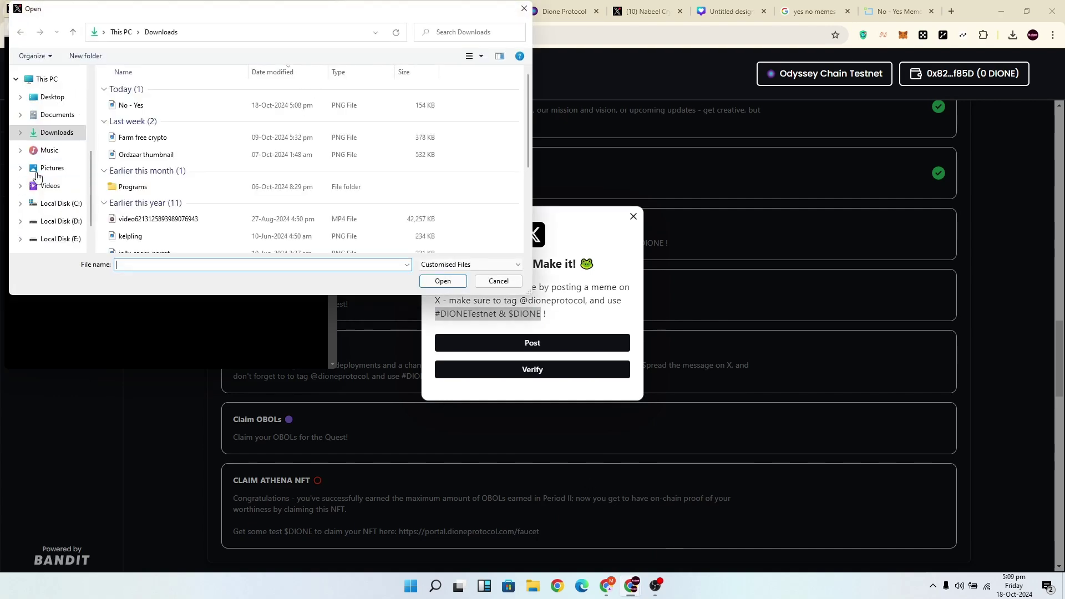
pyautogui.click(117, 110)
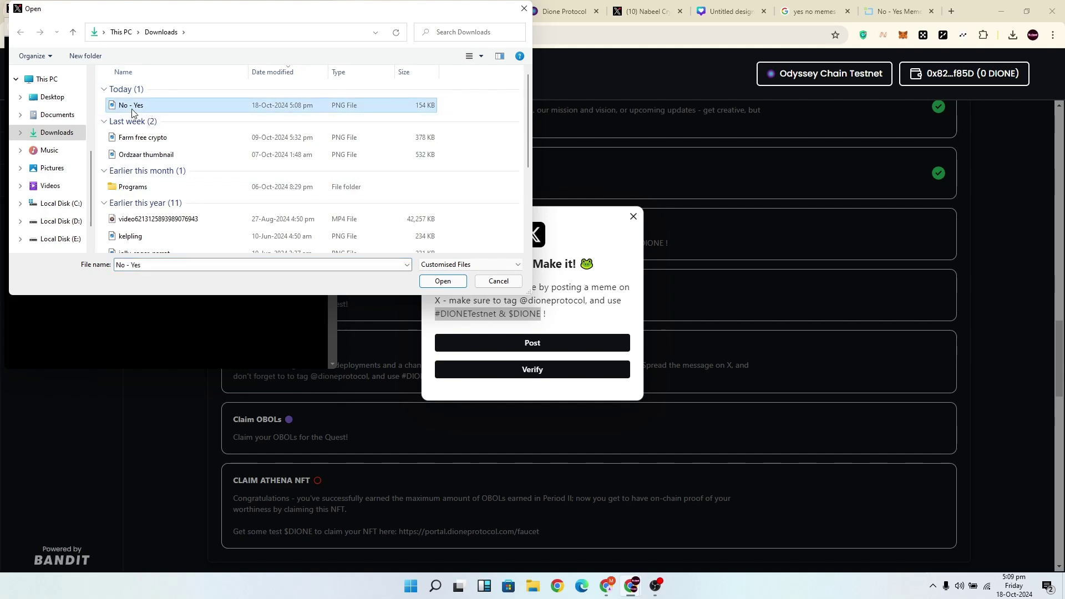
pyautogui.click(443, 281)
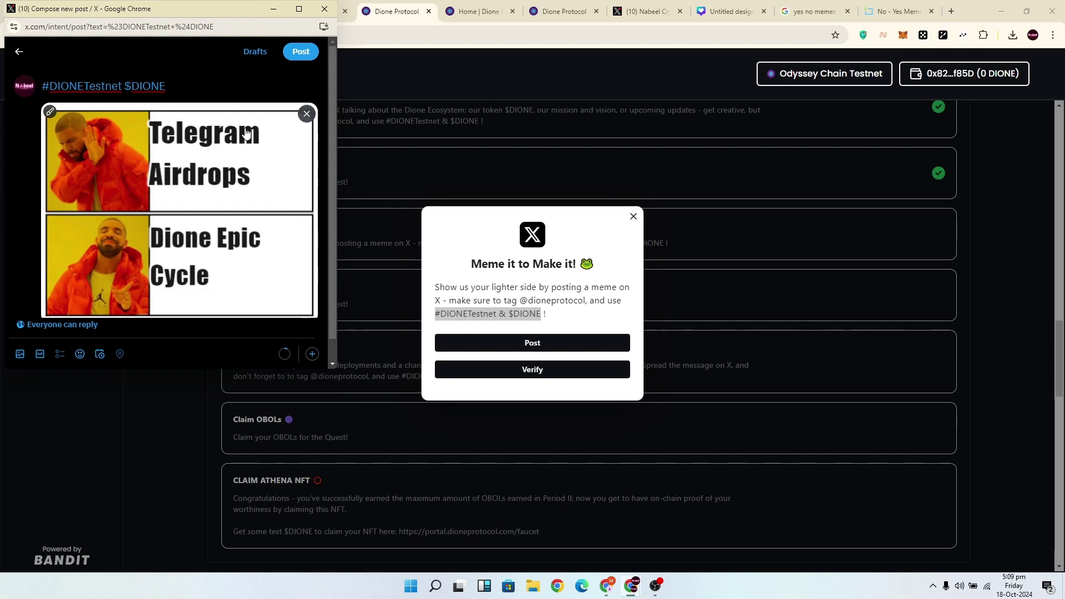
pyautogui.click(302, 61)
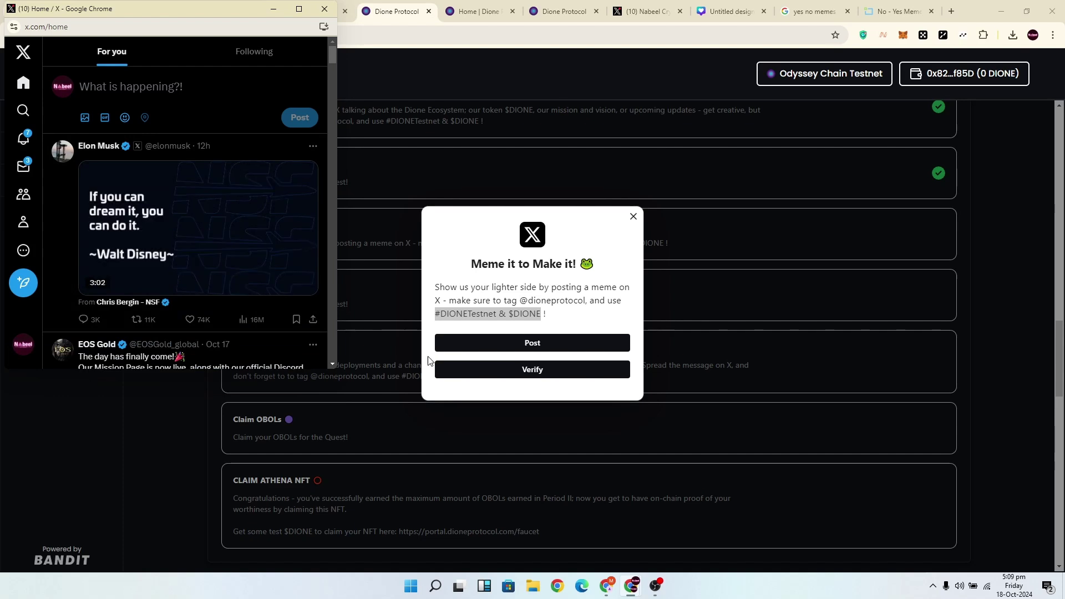
# Verify the meme post for the Meme it to Make it! quest.
pyautogui.scroll(-4, 219, 135)
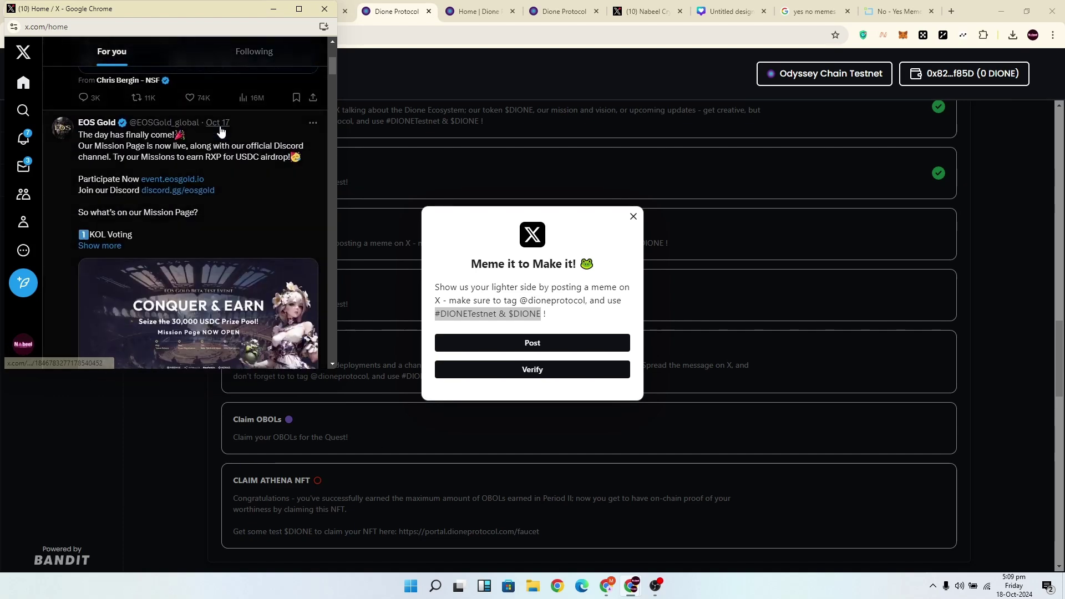
pyautogui.scroll(-3, 221, 132)
pyautogui.scroll(1, 221, 130)
pyautogui.click(532, 370)
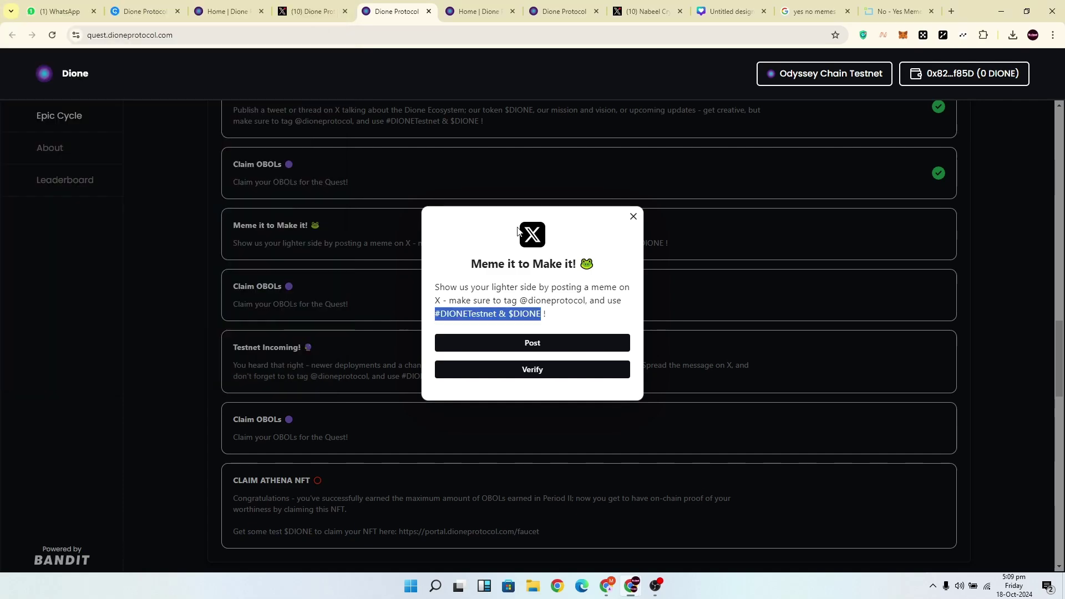
pyautogui.click(533, 369)
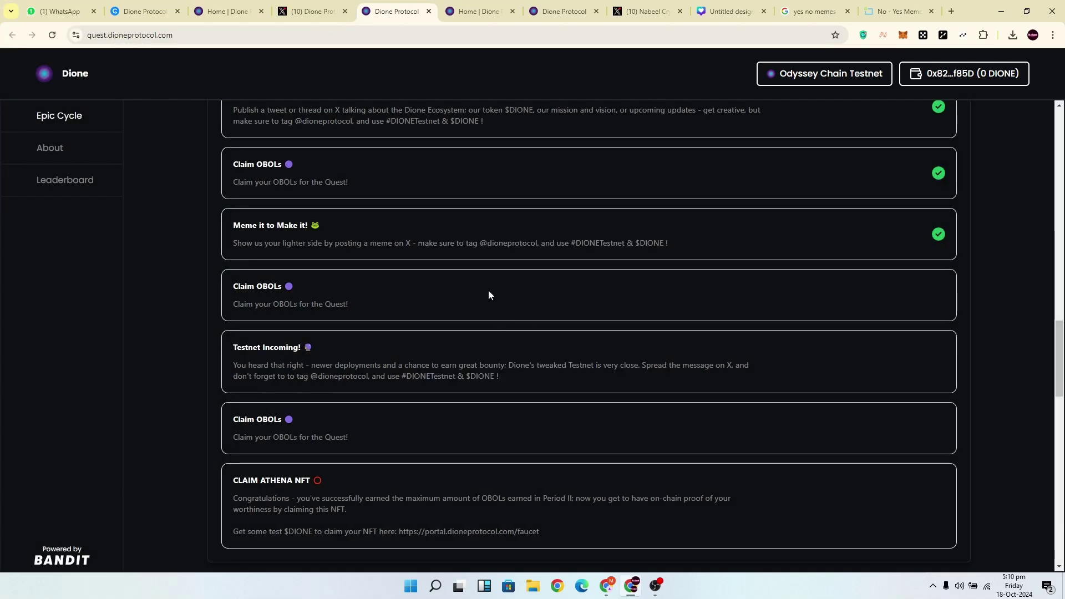
# Claim the OBOLs for the meme quest.
pyautogui.click(488, 291)
pyautogui.click(566, 343)
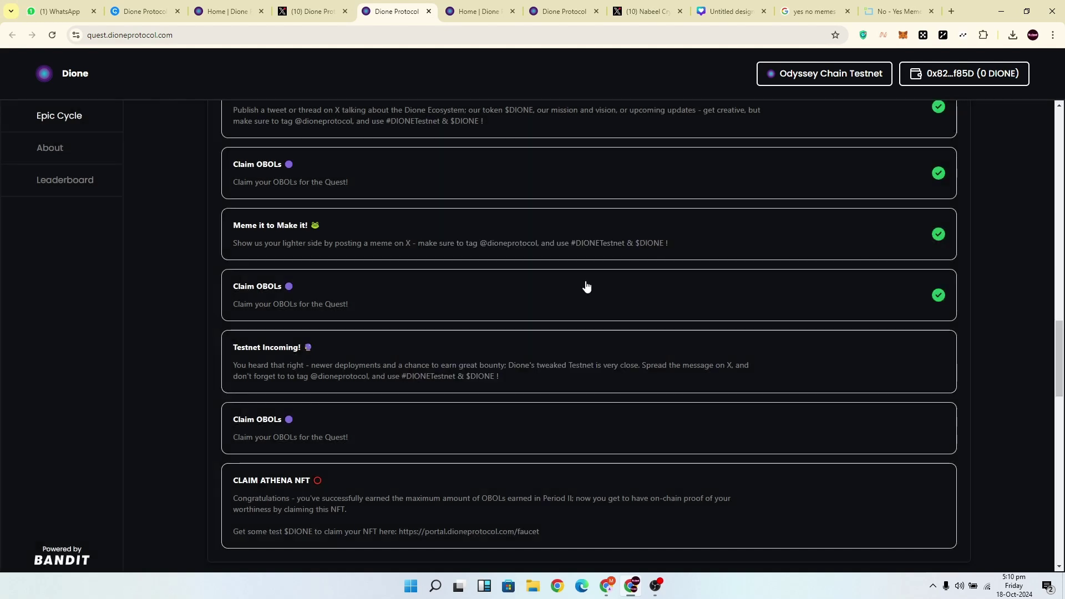
pyautogui.scroll(-1, 584, 286)
pyautogui.scroll(-1, 587, 287)
pyautogui.click(467, 264)
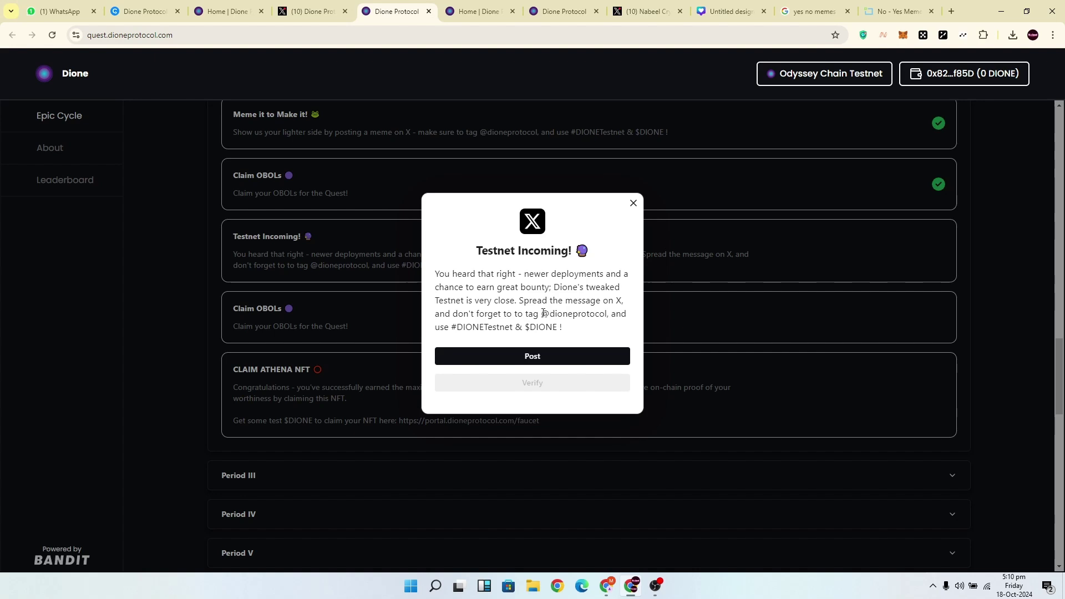
pyautogui.moveTo(543, 313); pyautogui.dragTo(610, 315)
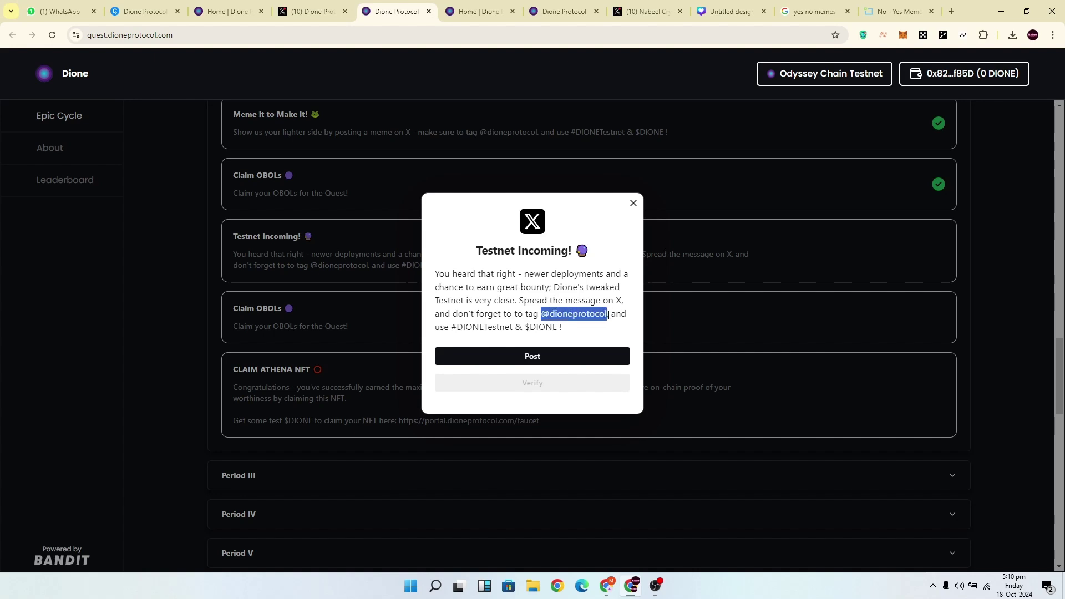
pyautogui.rightClick(600, 315)
pyautogui.click(620, 333)
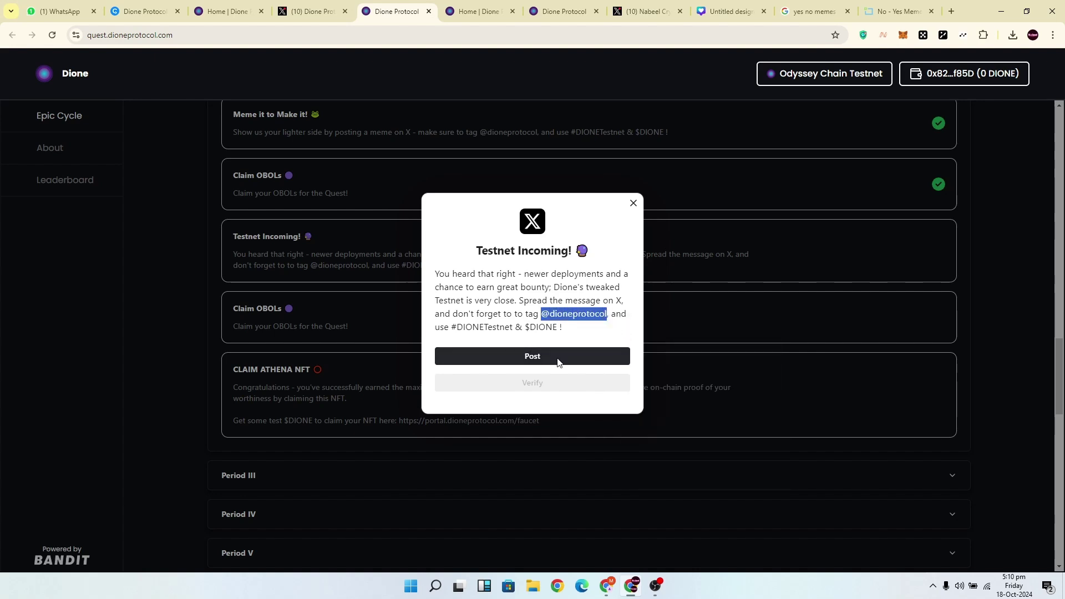
pyautogui.click(558, 355)
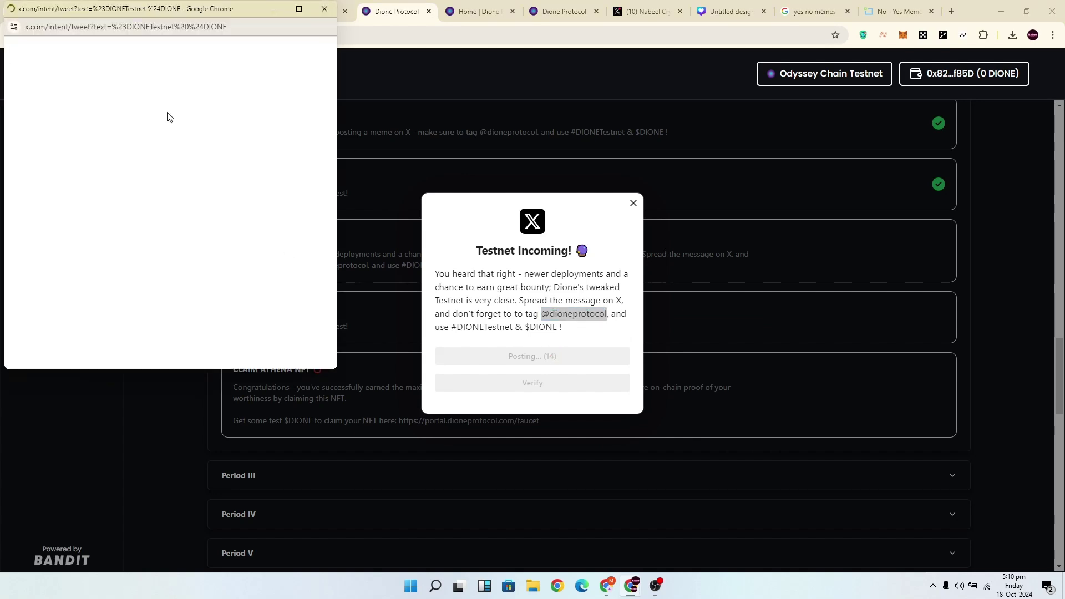
pyautogui.click(308, 51)
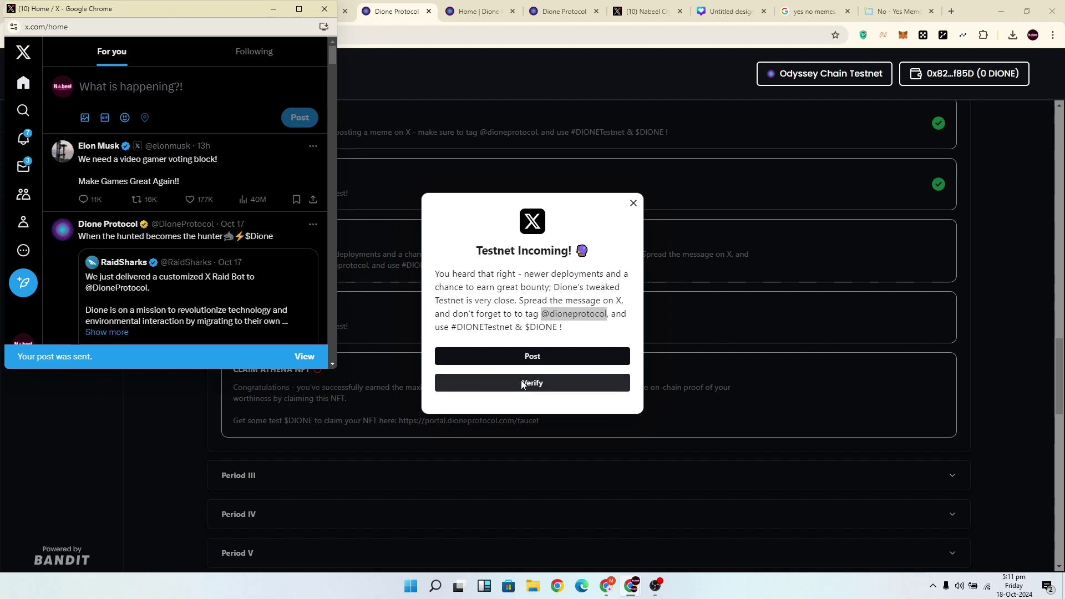
pyautogui.click(324, 9)
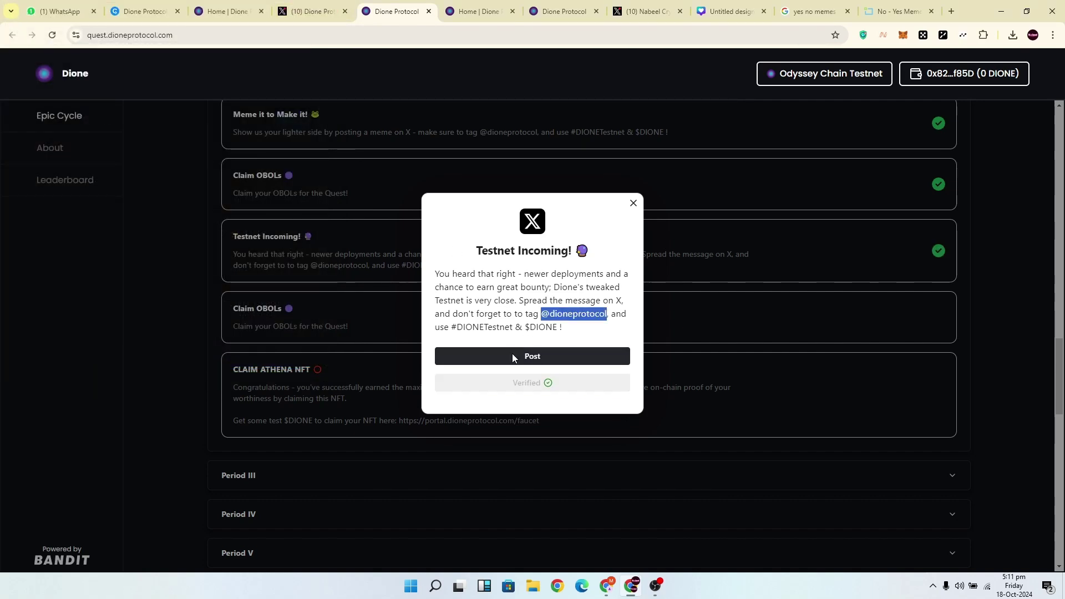
# Claim the second Claim OBOLs quest and close its dialog.
pyautogui.click(505, 320)
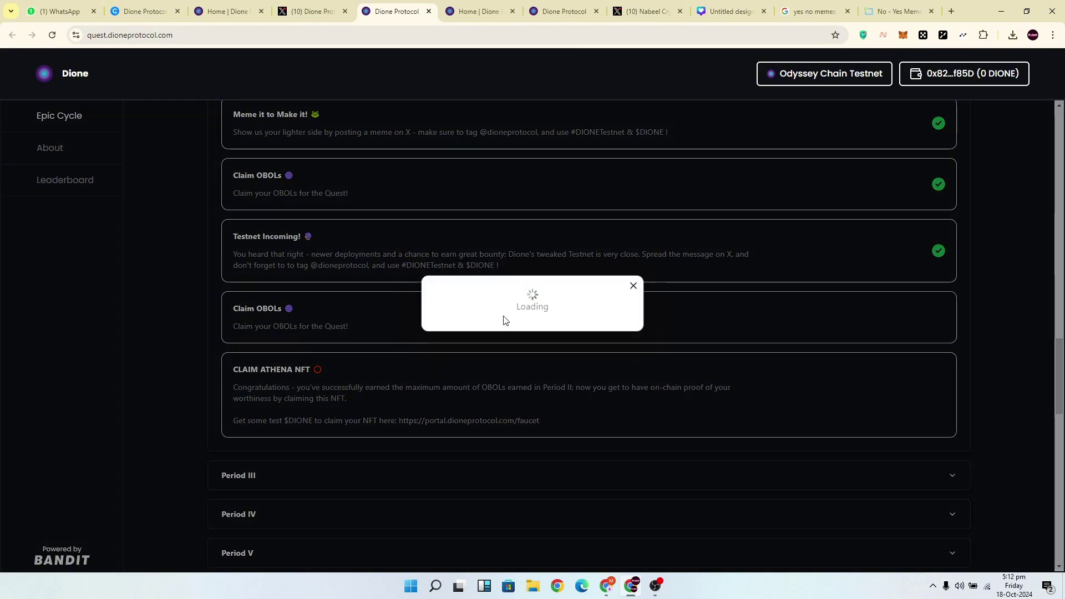
pyautogui.click(524, 348)
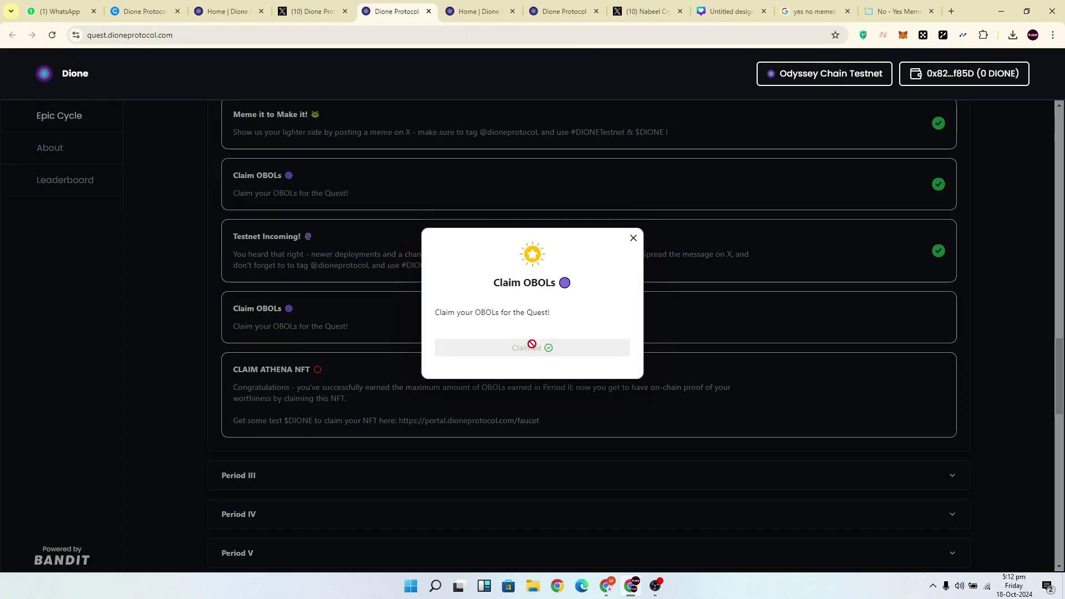
pyautogui.click(633, 238)
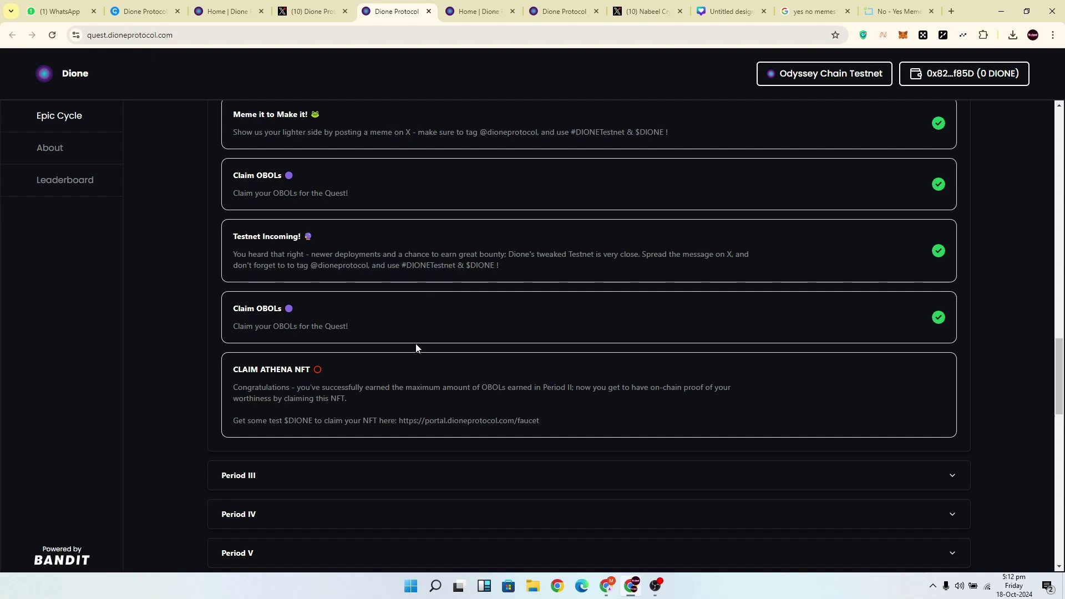
pyautogui.scroll(-1, 417, 348)
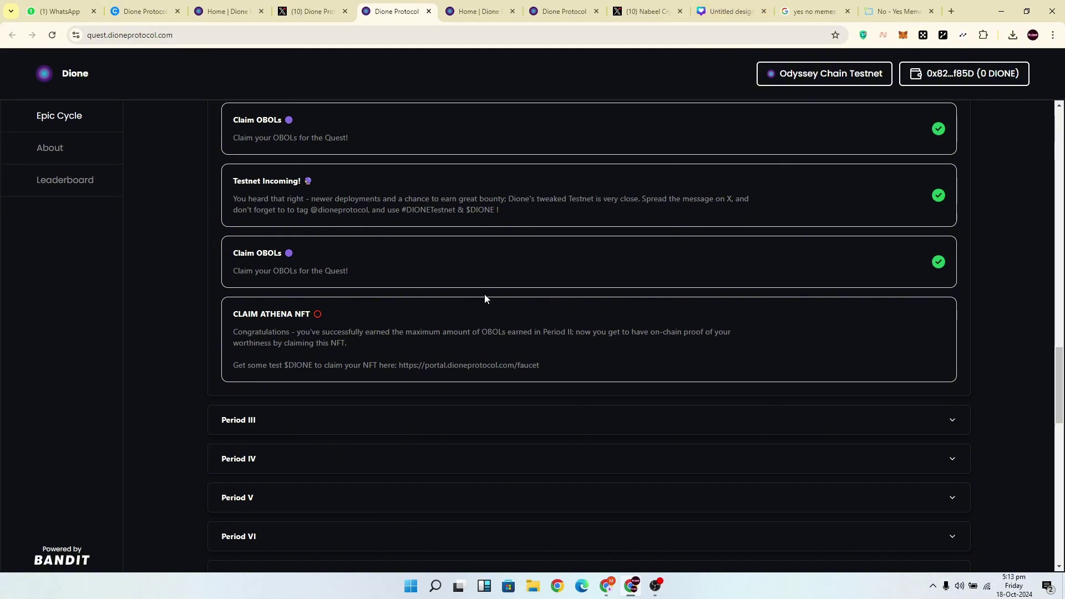
# Attempt the CLAIM ATHENA NFT claim and reject the transaction in the OKX wallet.
pyautogui.click(432, 344)
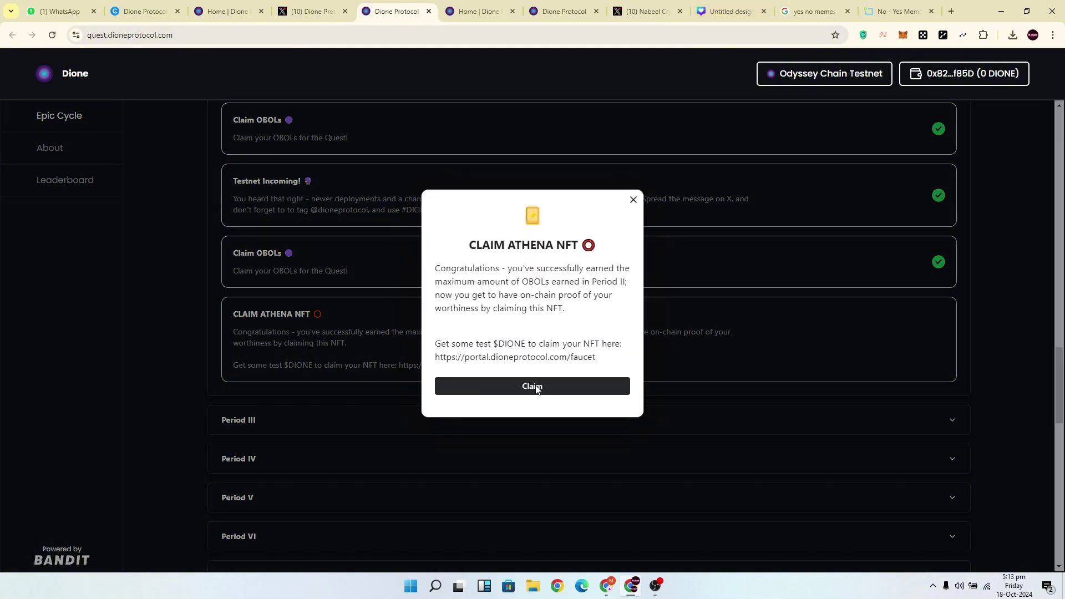
pyautogui.click(536, 385)
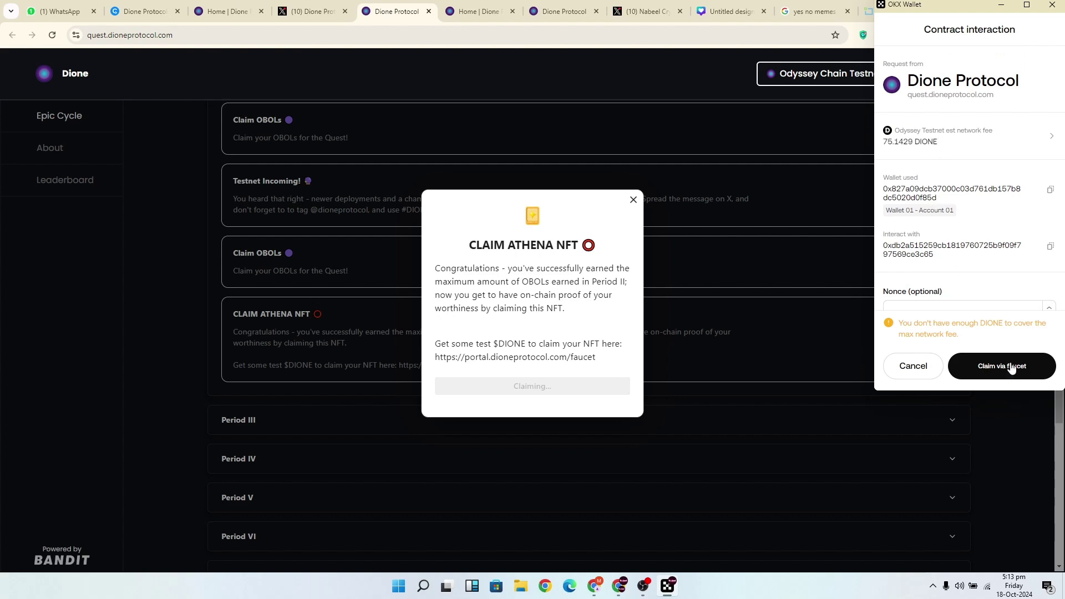
pyautogui.click(923, 362)
# Select the faucet web address in the quest text and open the link.
pyautogui.tripleClick(555, 357)
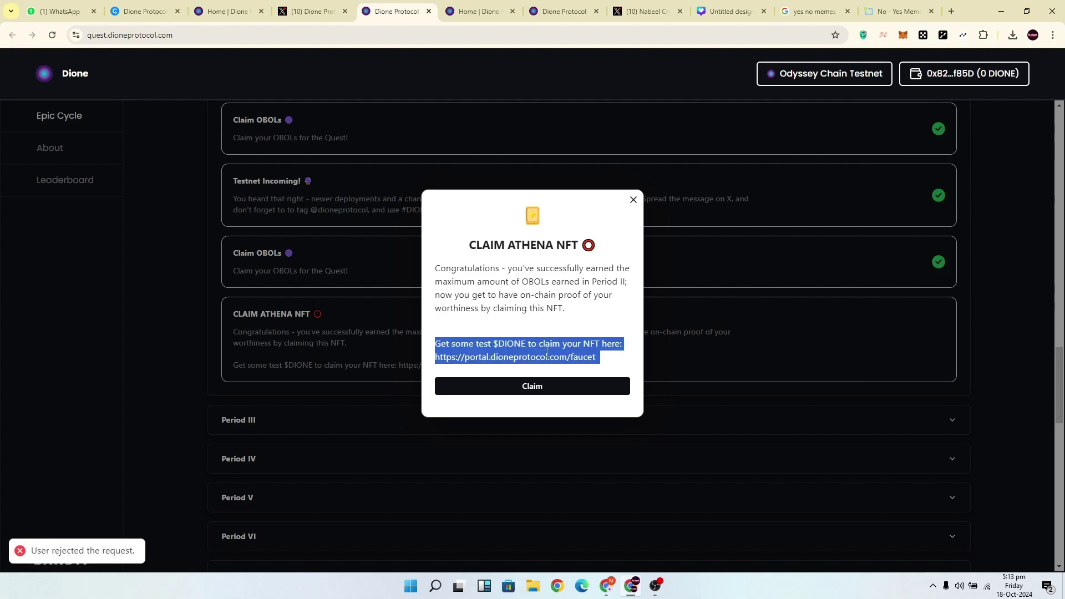
pyautogui.moveTo(596, 358); pyautogui.dragTo(435, 357)
pyautogui.rightClick(435, 358)
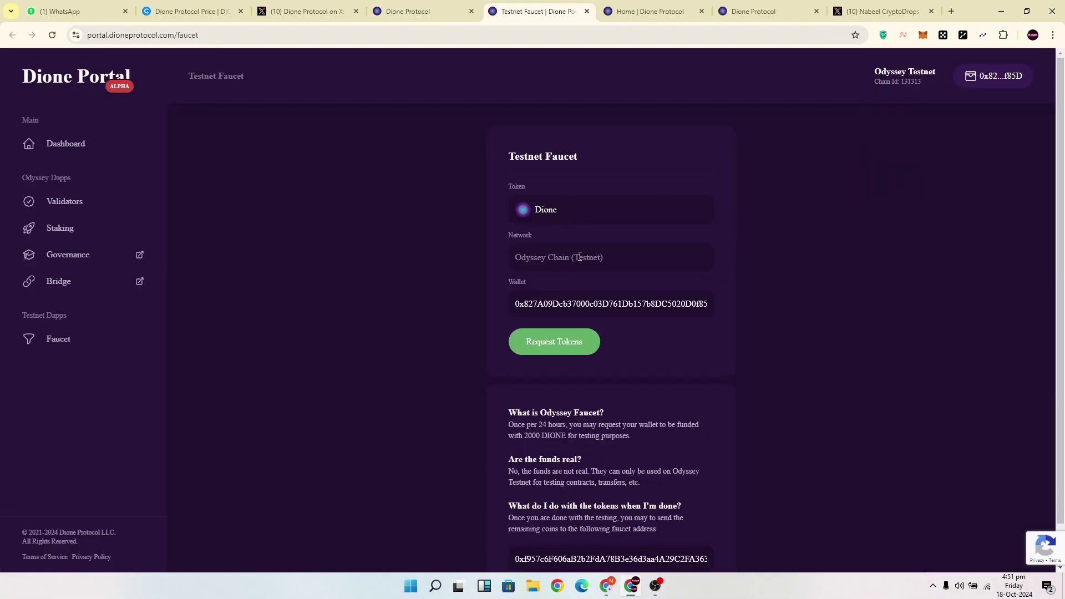
# Request faucet tokens, dismiss the captcha error, then turn off the VPN and reload the page.
pyautogui.click(565, 349)
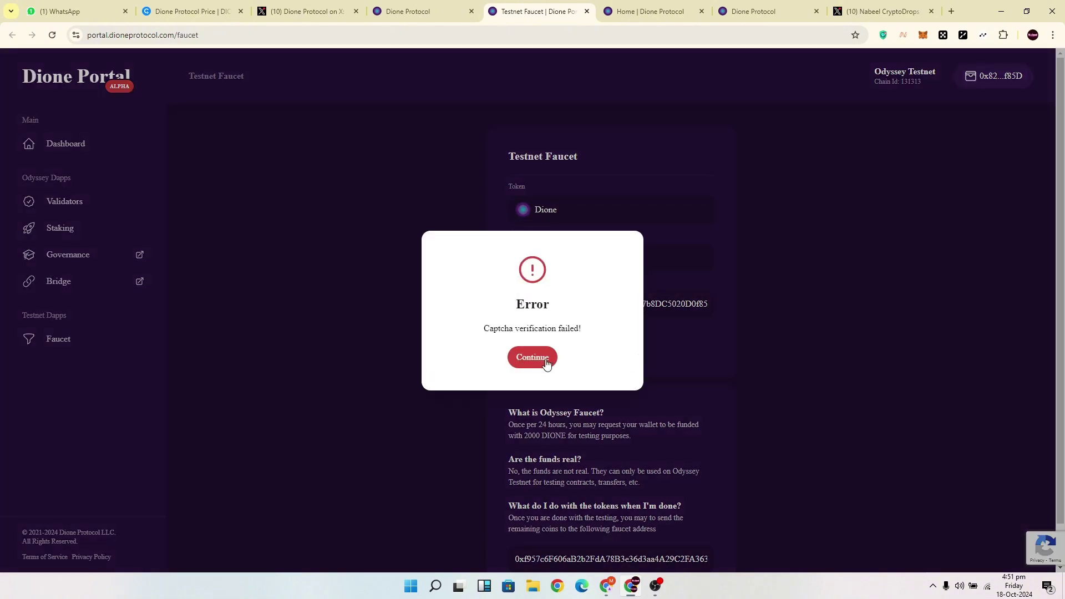
pyautogui.click(547, 362)
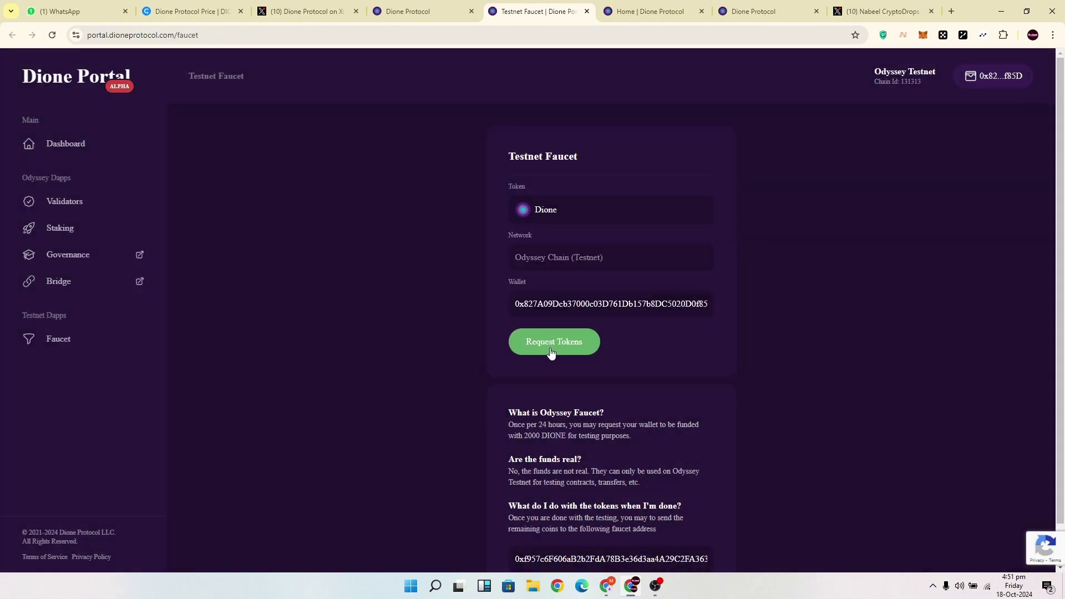
pyautogui.click(883, 35)
pyautogui.click(788, 144)
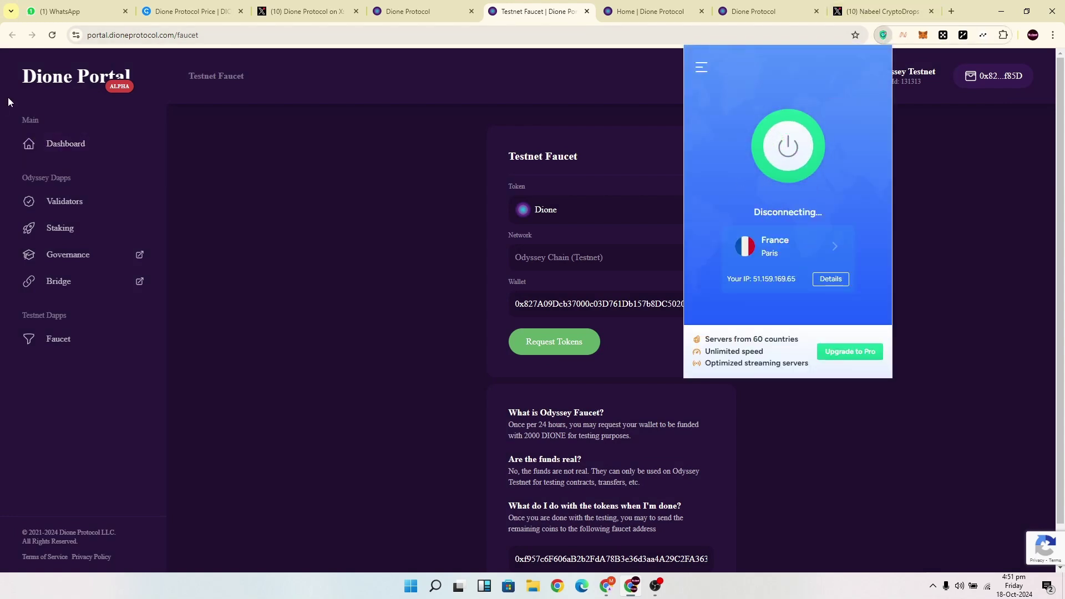
pyautogui.click(52, 38)
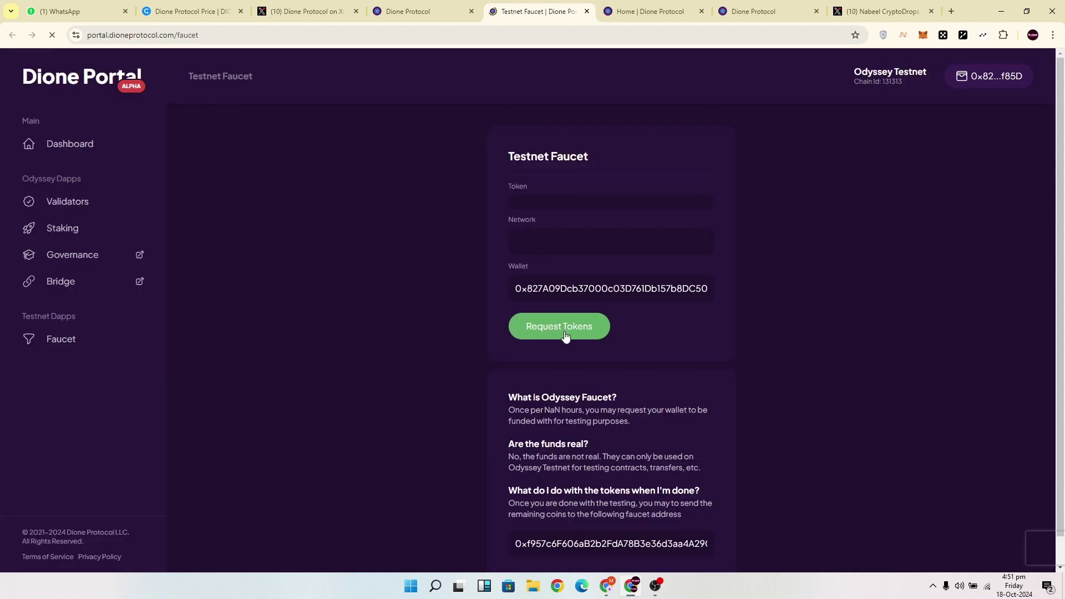
pyautogui.scroll(-1, 565, 322)
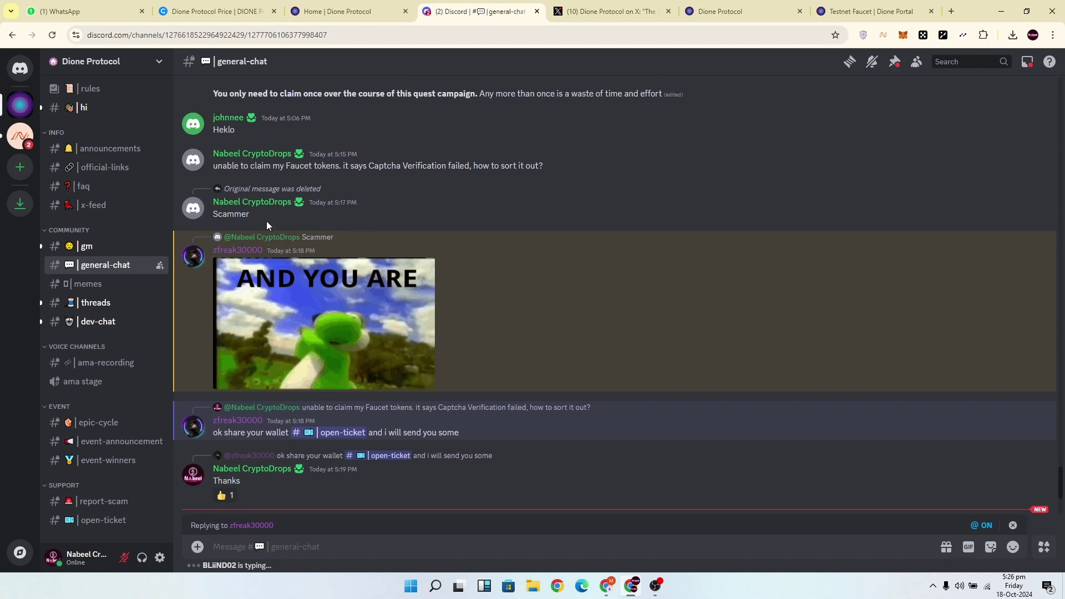
# Go from general-chat to #open-ticket, try the ticket link, and dismiss the no-access notice.
pyautogui.scroll(1, 264, 222)
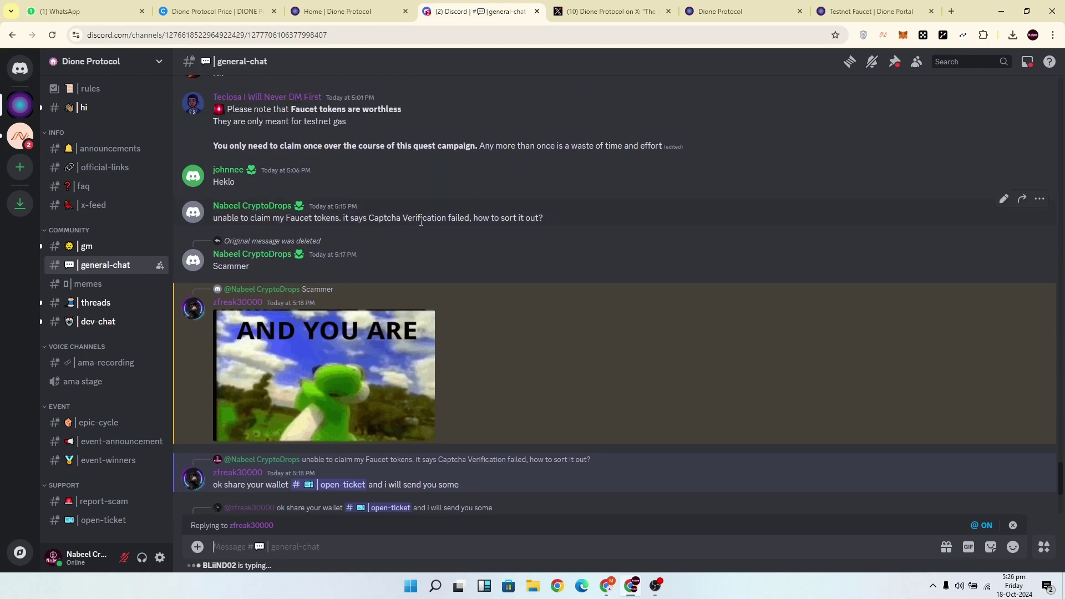
pyautogui.scroll(-2, 219, 294)
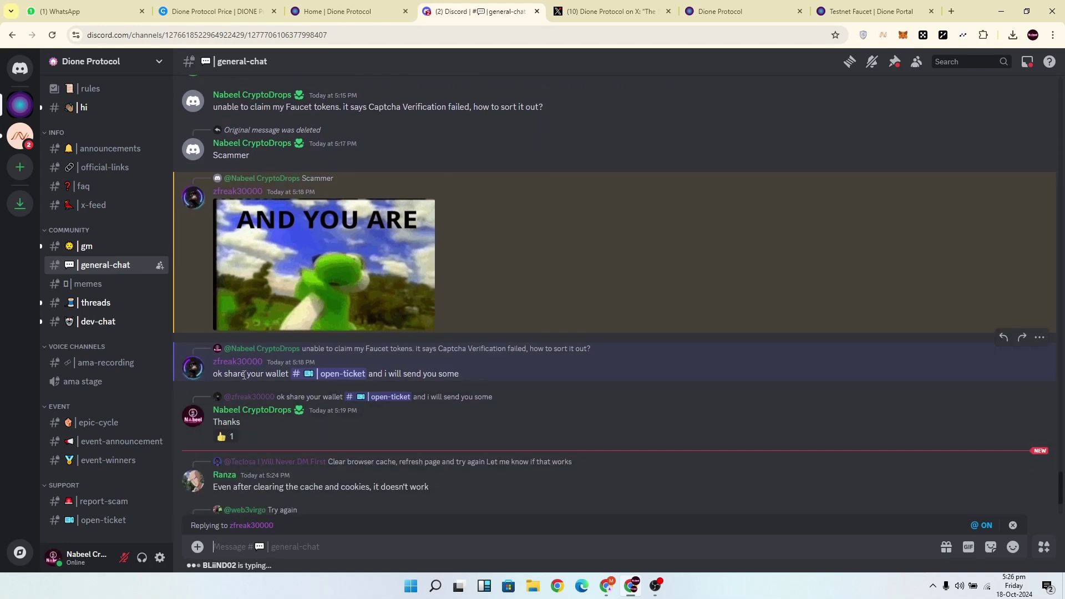
pyautogui.click(343, 374)
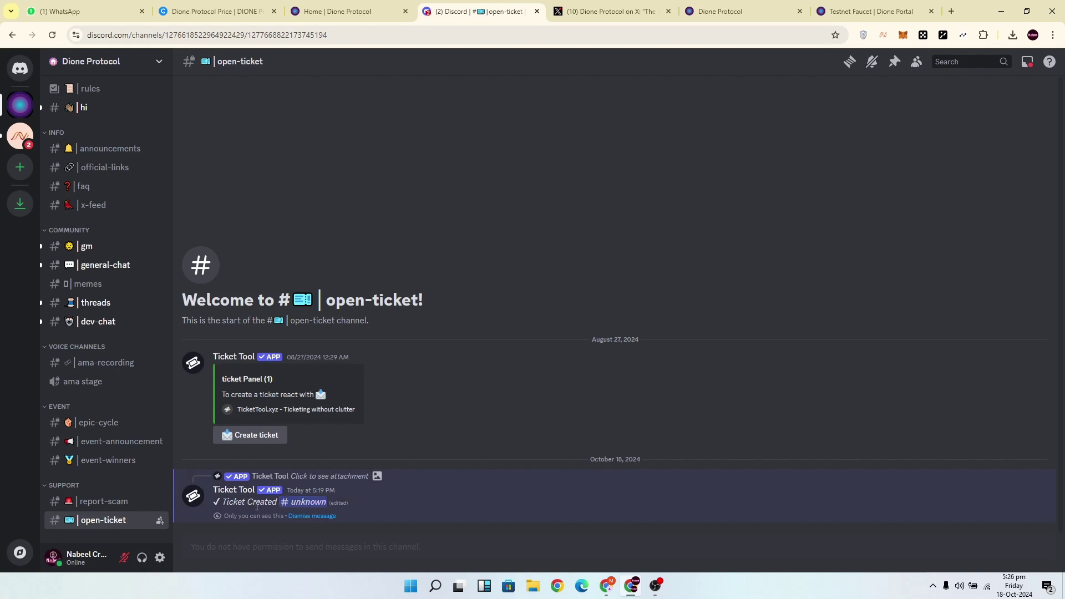
pyautogui.scroll(-1, 143, 435)
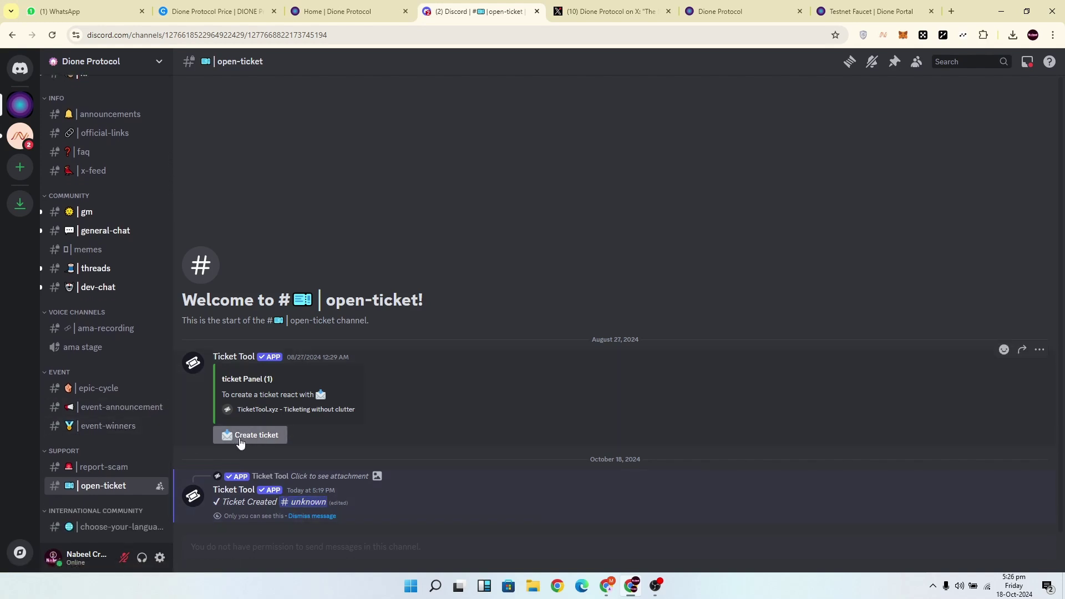
pyautogui.click(311, 504)
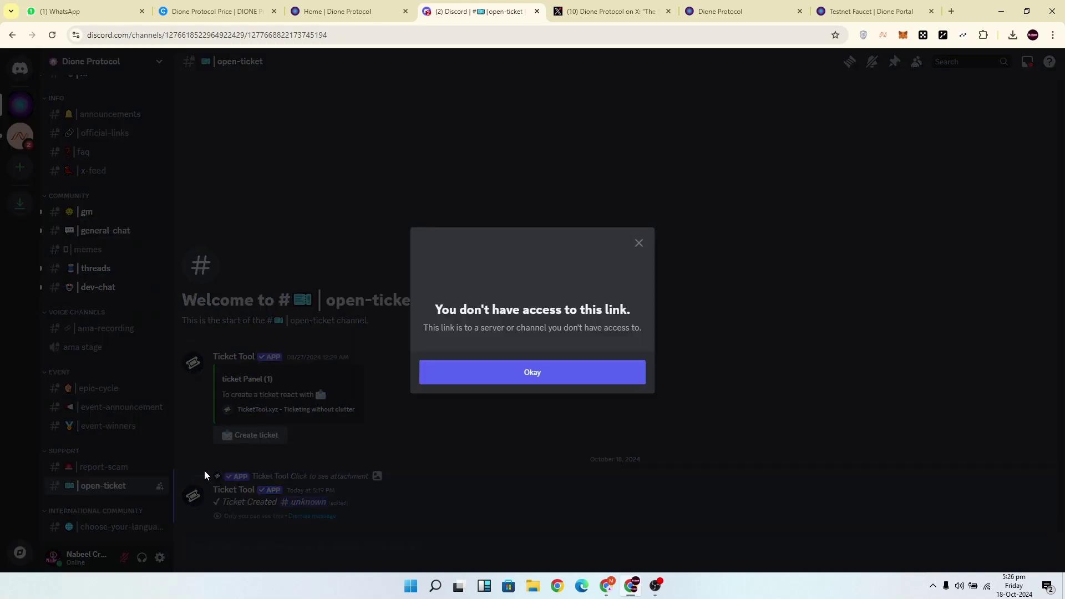
pyautogui.click(603, 375)
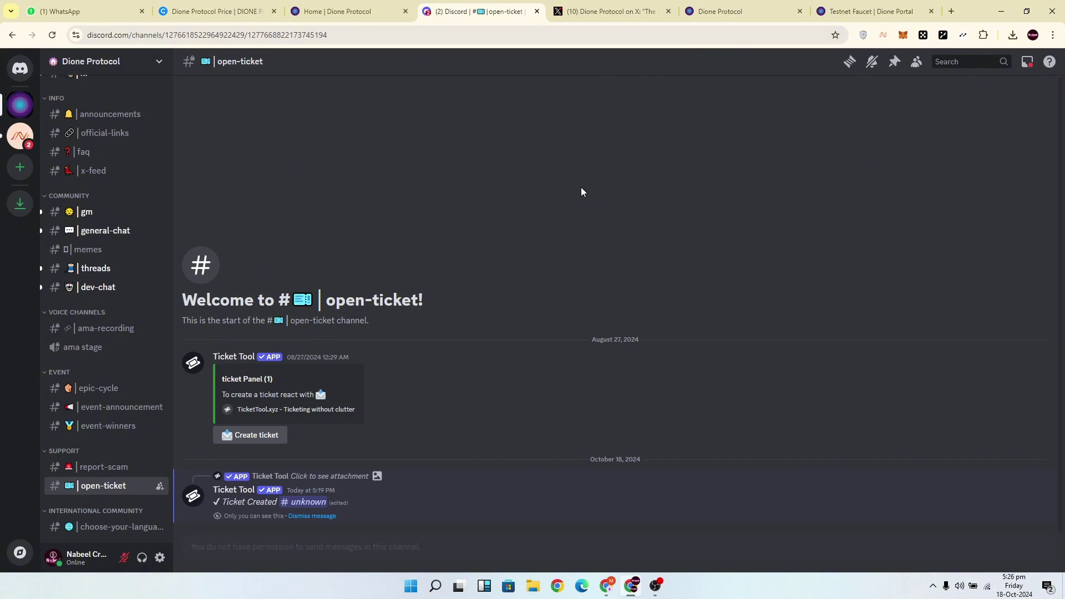
# Switch the OKX wallet network to Odyssey Testnet and close the wallet panel.
pyautogui.click(722, 11)
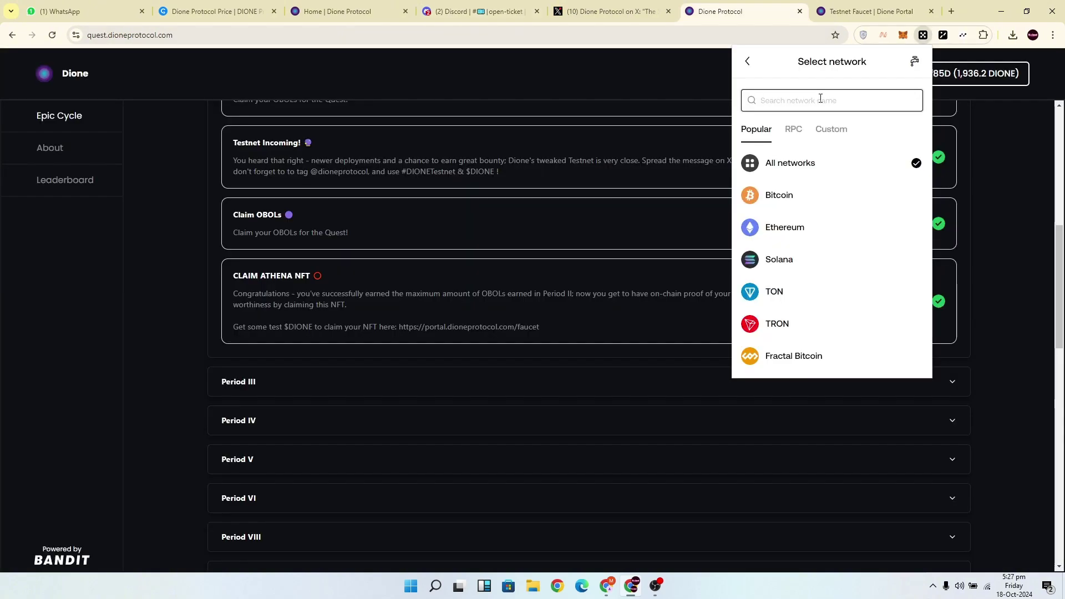
pyautogui.write('ody')
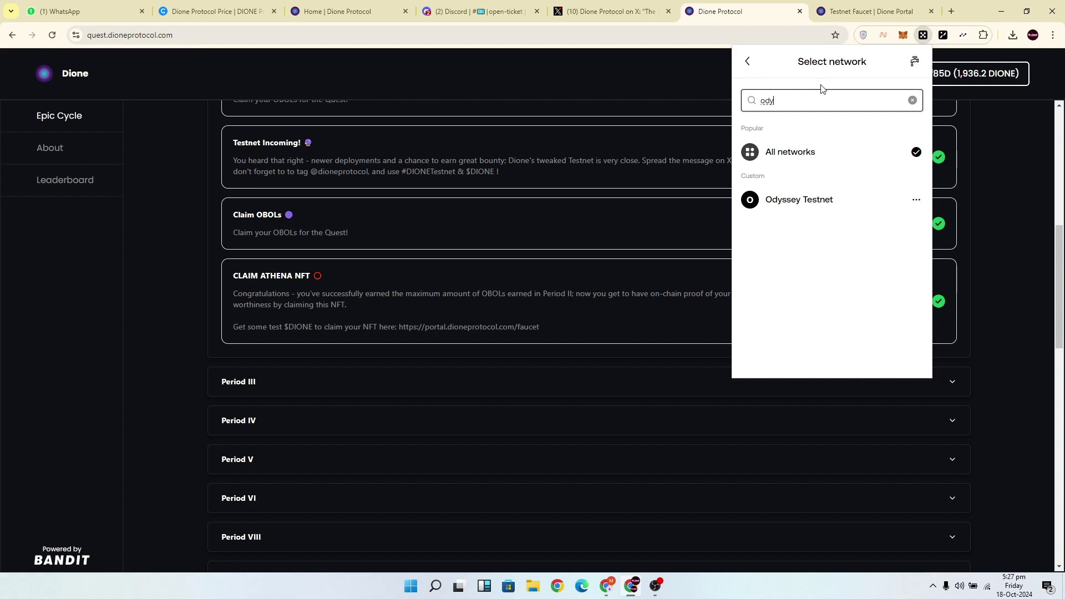
pyautogui.click(799, 204)
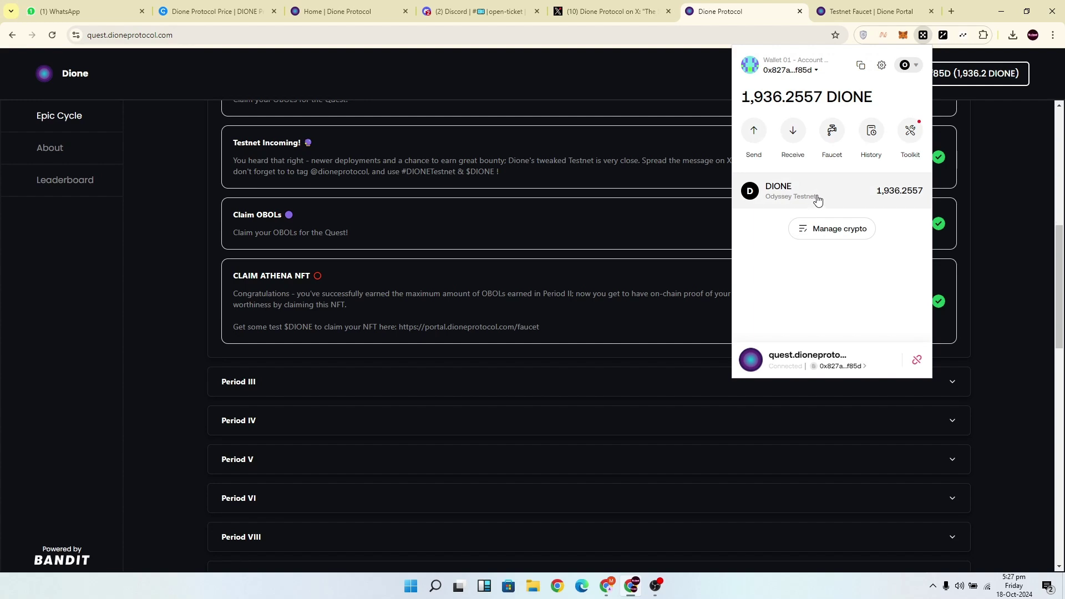
pyautogui.click(534, 305)
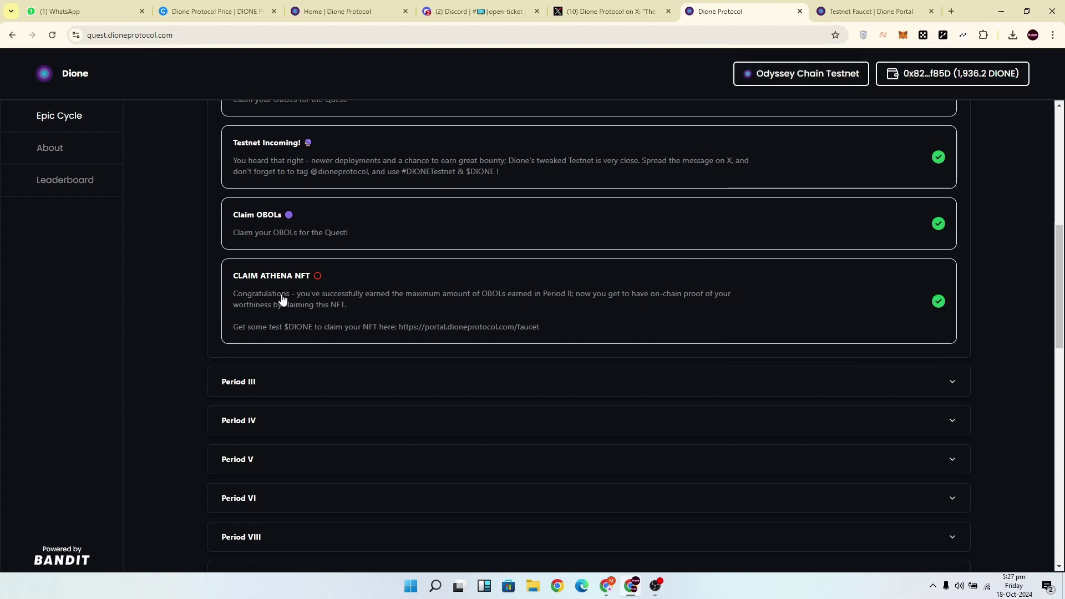
pyautogui.scroll(2, 563, 318)
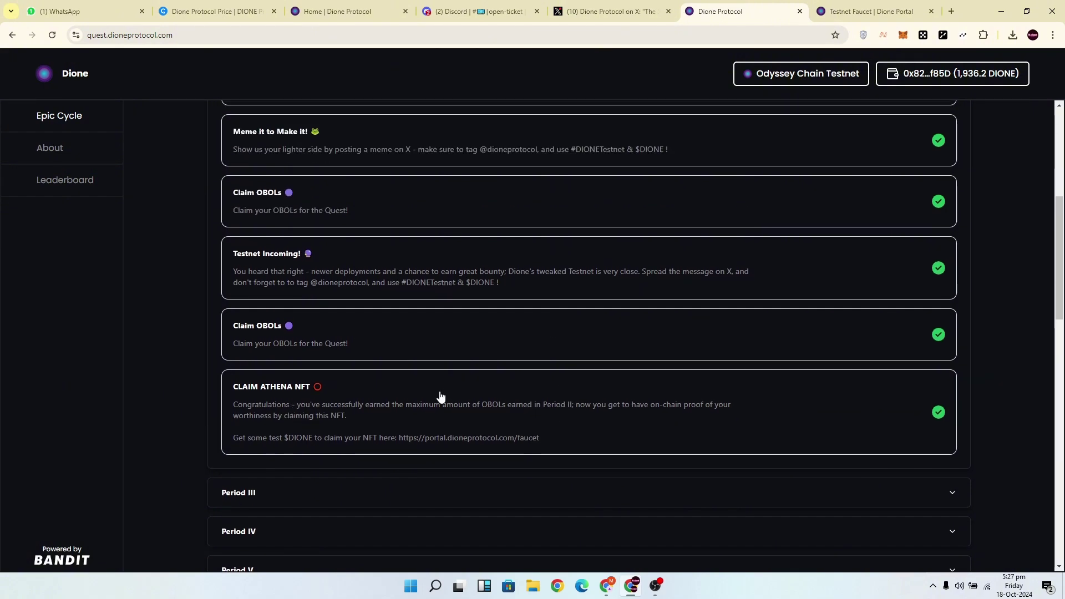